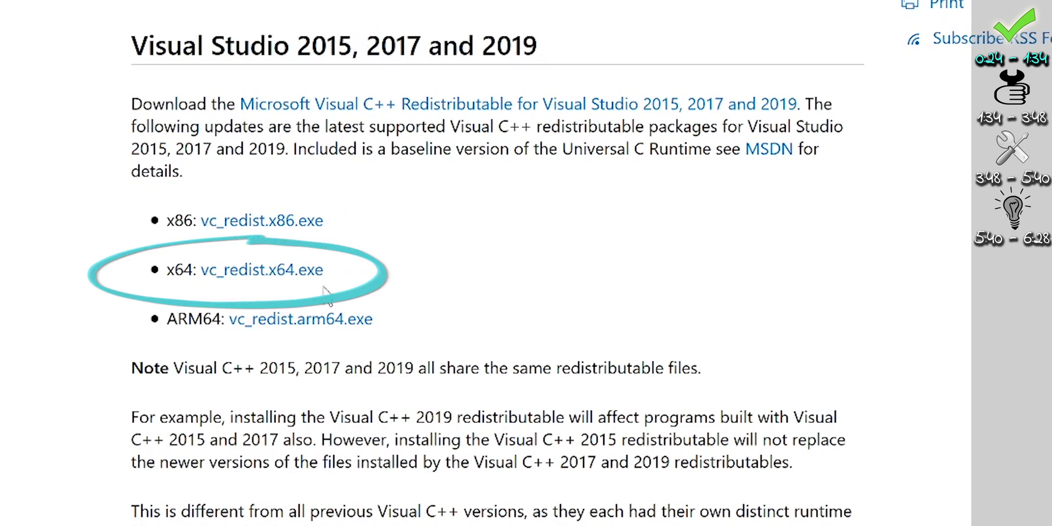
Download VC_redist.x64.exe from Microsoft Docs, accept the license and start installing it
left_click(289, 277)
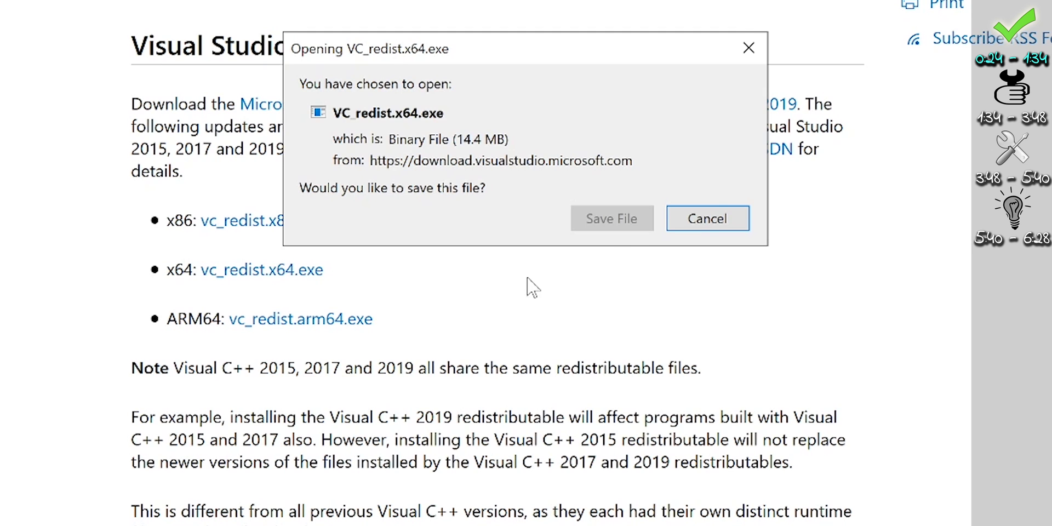
left_click(630, 222)
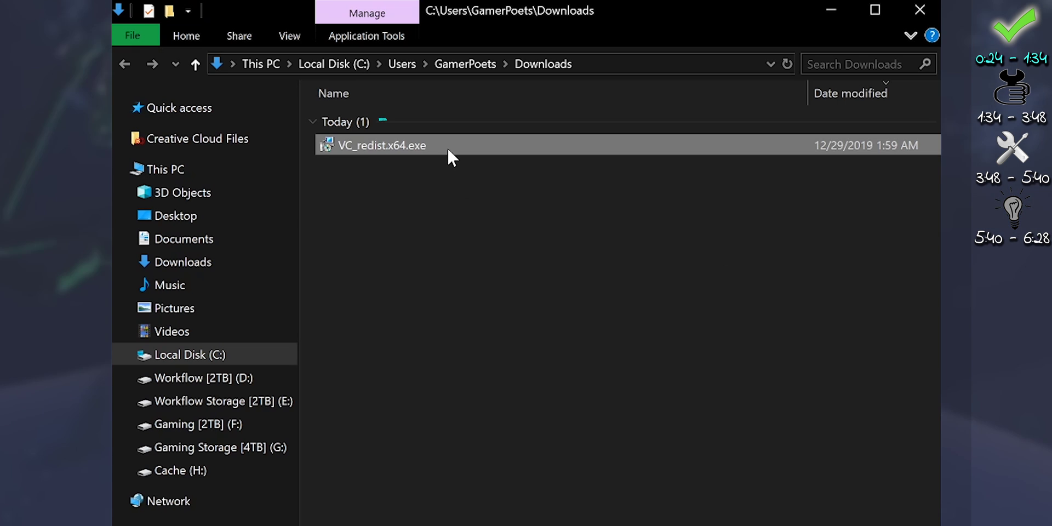
double_click(448, 144)
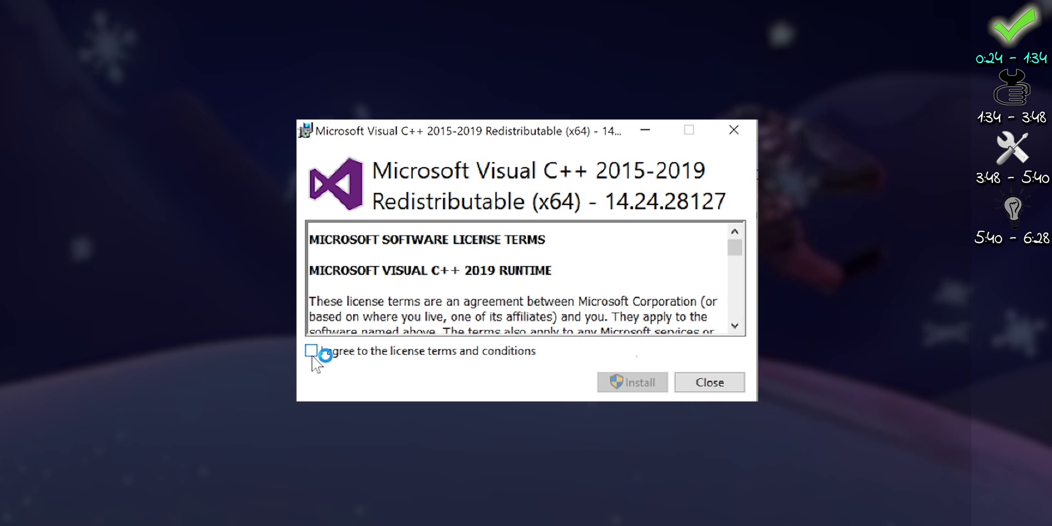
left_click(311, 351)
left_click(631, 382)
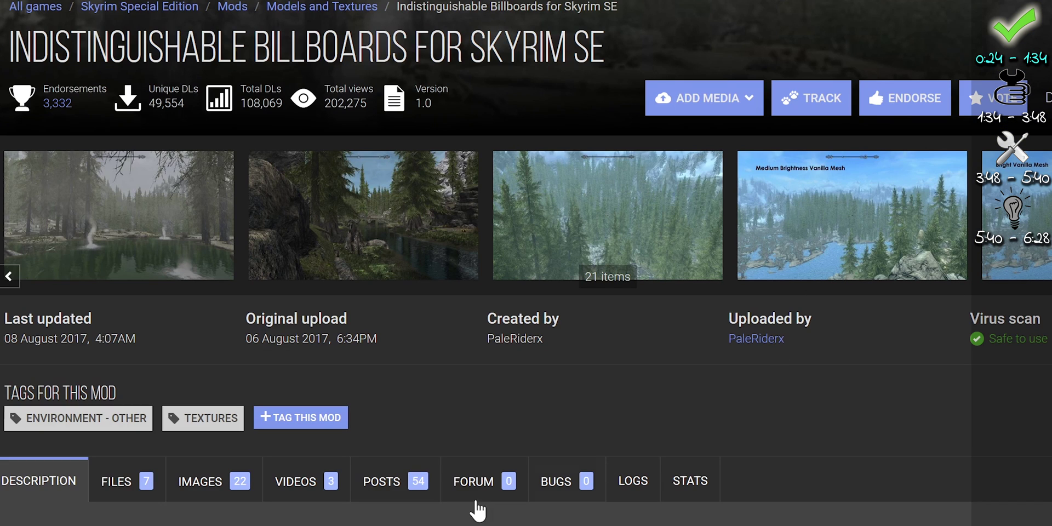
Browse the Indistinguishable Billboards file list and adjust the tree lighting preview
left_click(135, 487)
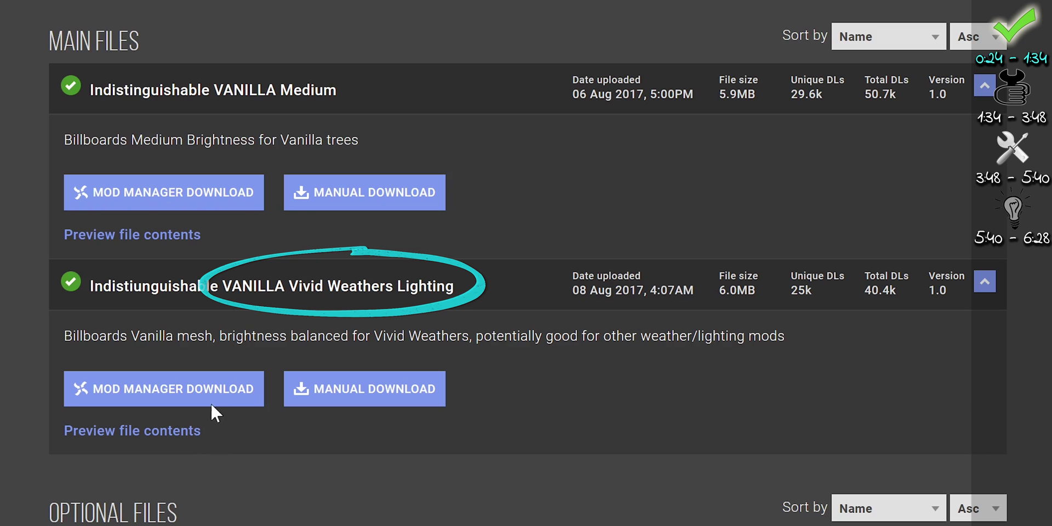
scroll(688, 439, "down", 10)
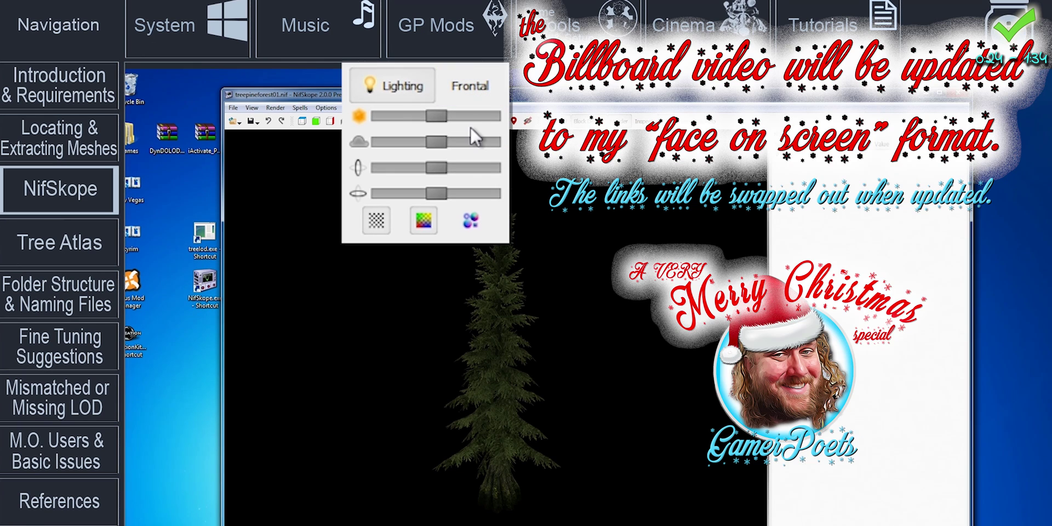
left_click_drag(437, 114, 403, 138)
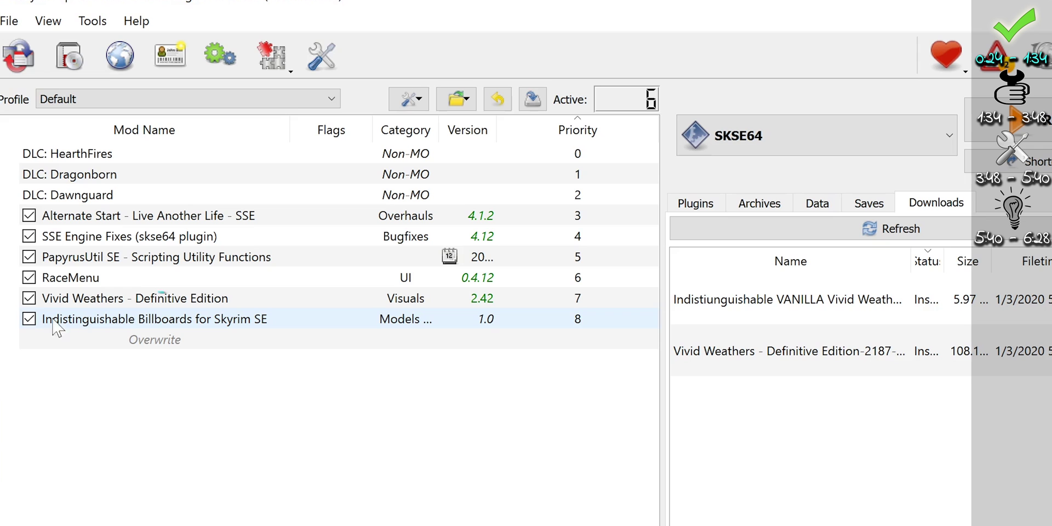
Move Indistinguishable Billboards up under the DLCs and open Vortex's load-order choices for its conflict
left_click_drag(155, 324, 183, 213)
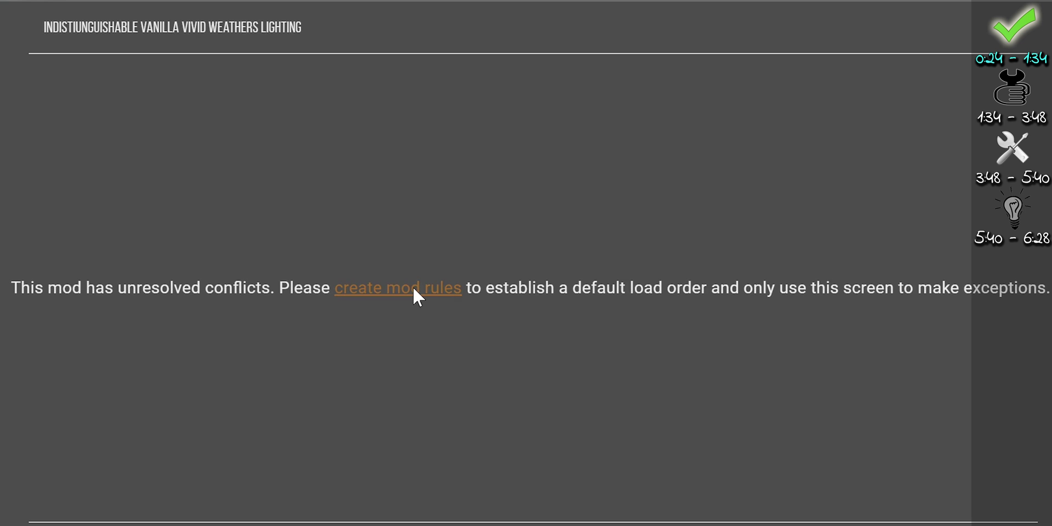
left_click(413, 288)
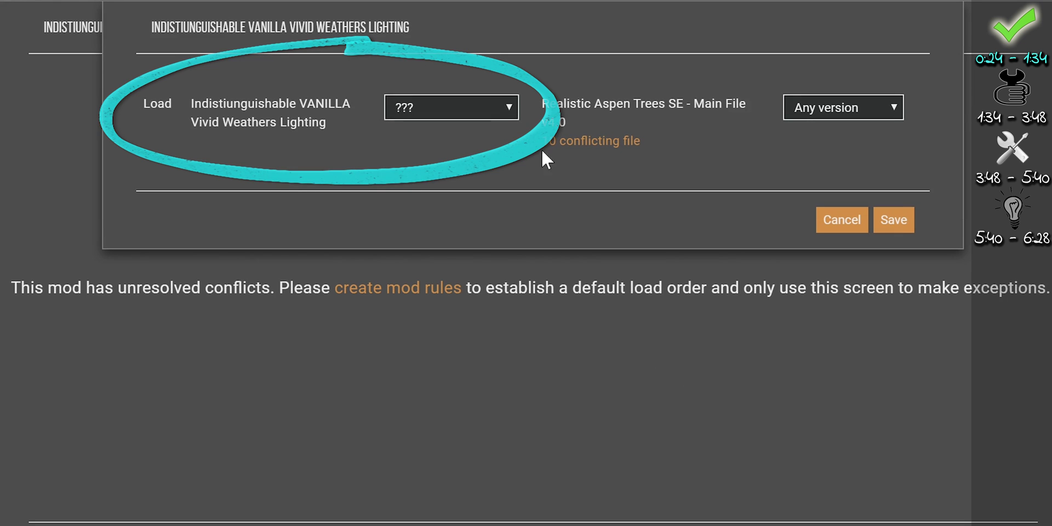
left_click(499, 99)
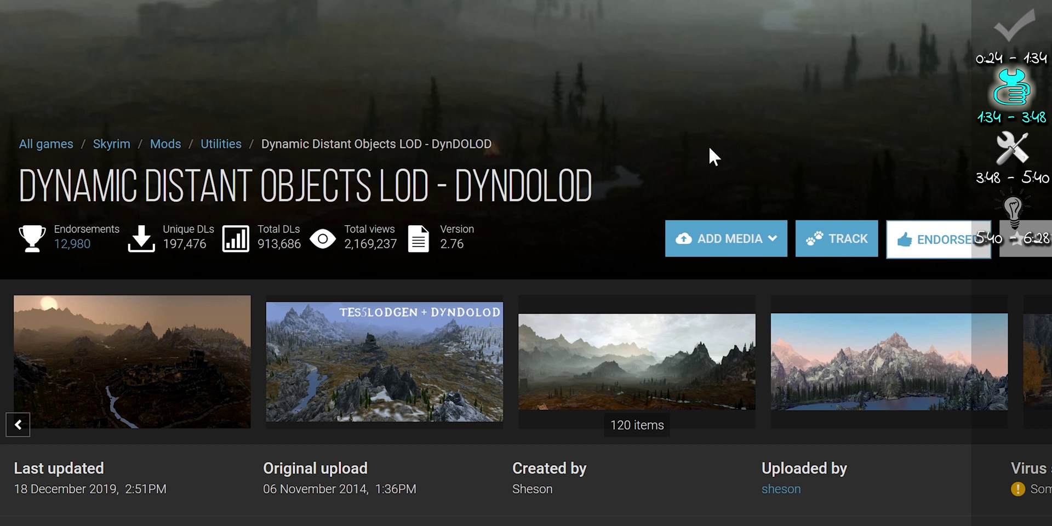
Show the list of downloadable files on the DynDOLOD mod page
scroll(712, 157, "down", 8)
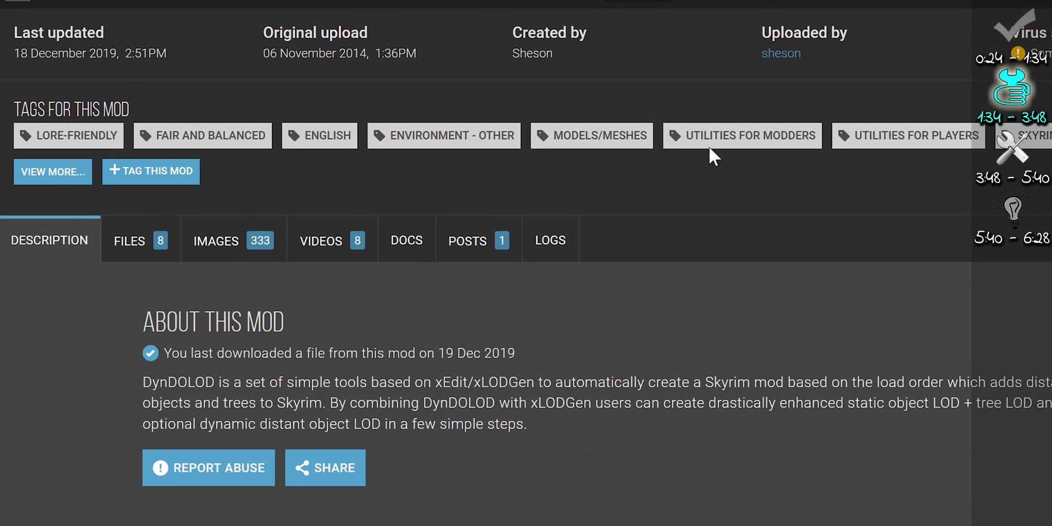
left_click(163, 248)
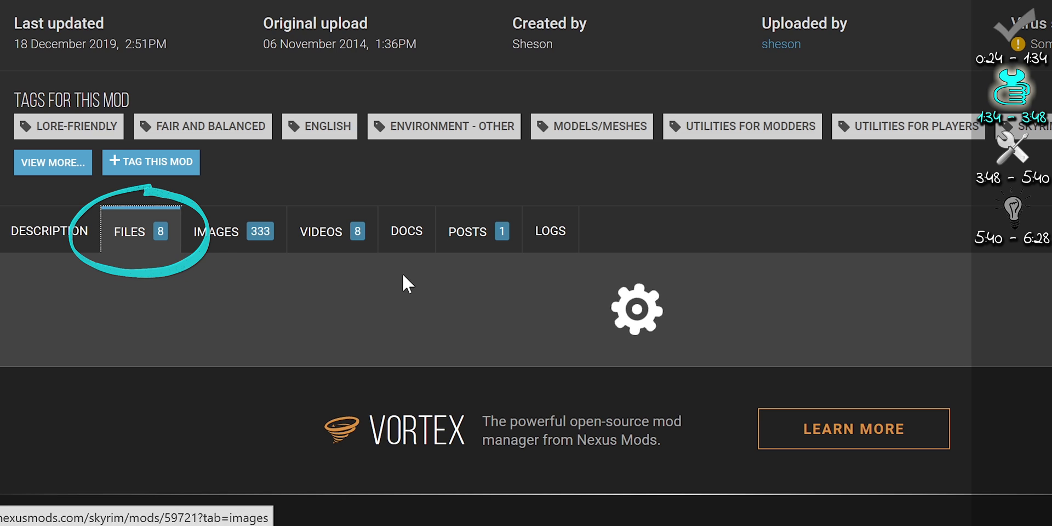
scroll(406, 282, "down", 10)
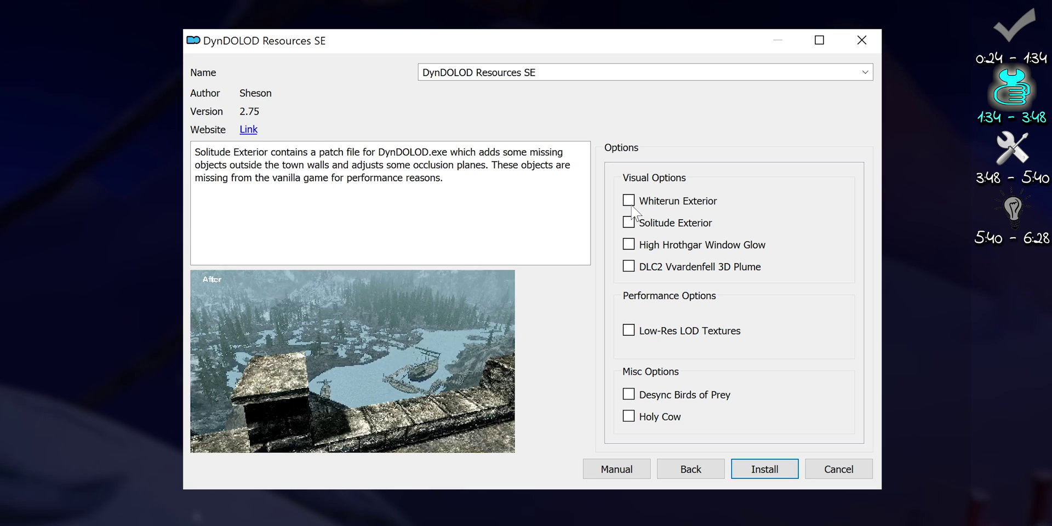
Tick Whiterun Exterior, Solitude Exterior, High Hrothgar Window Glow, DLC2 Vvardenfell 3D Plume and Desync Birds of Prey
left_click(629, 200)
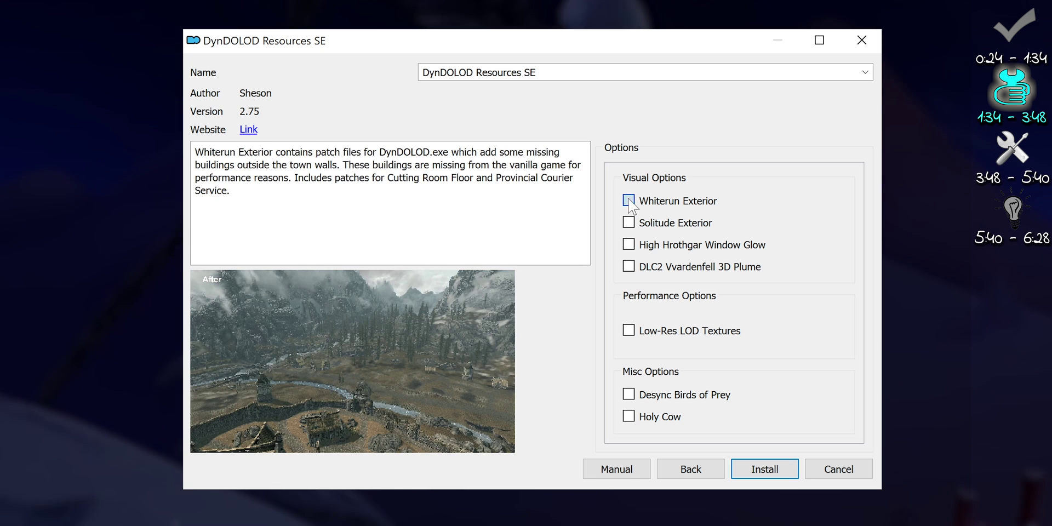
left_click(628, 223)
left_click(628, 244)
left_click(628, 267)
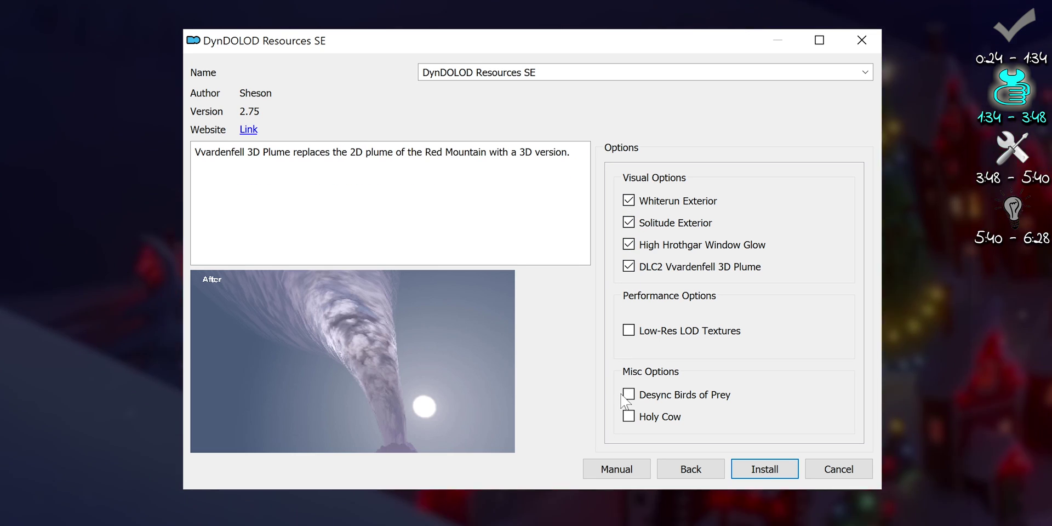
left_click(628, 394)
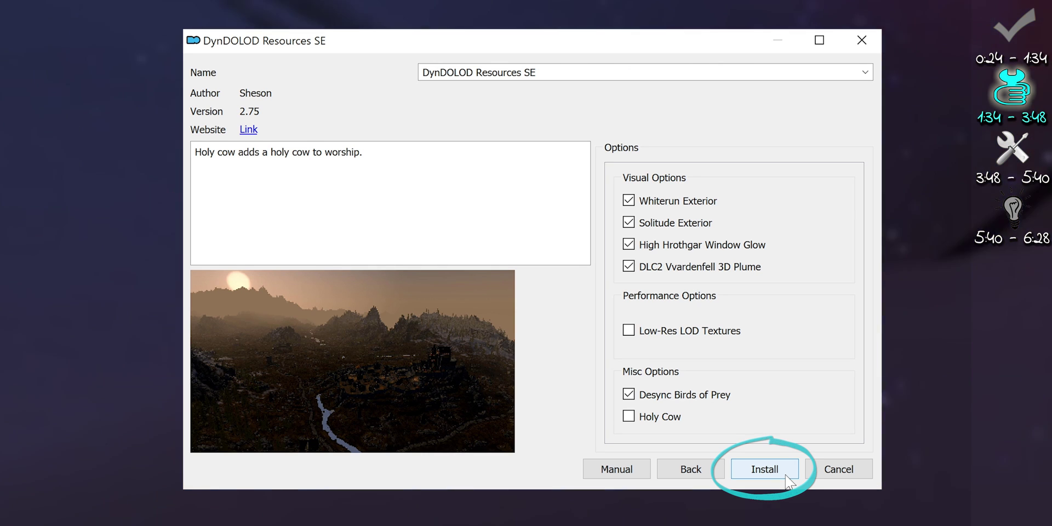
Install DynDOLOD Resources SE with these options and enable it in Vortex
left_click(786, 474)
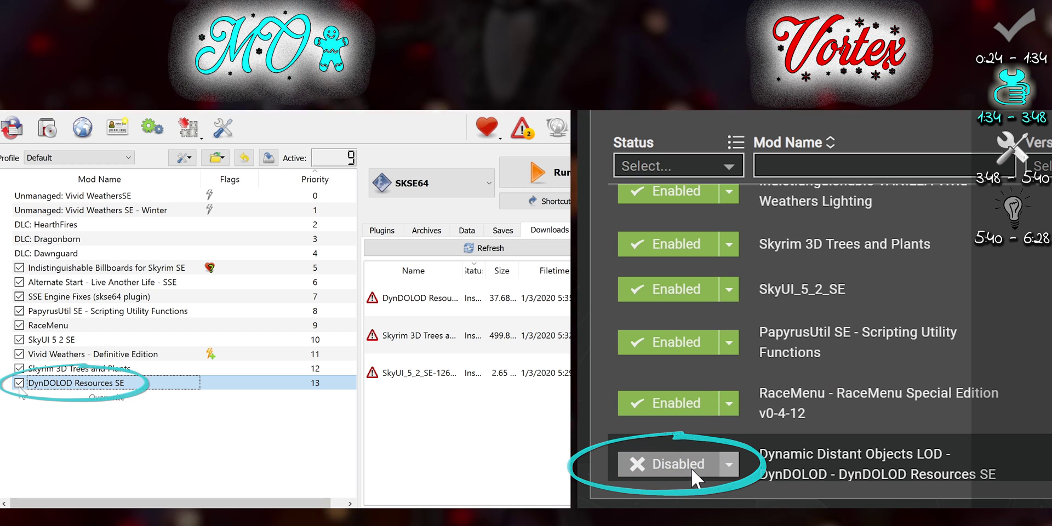
left_click(691, 468)
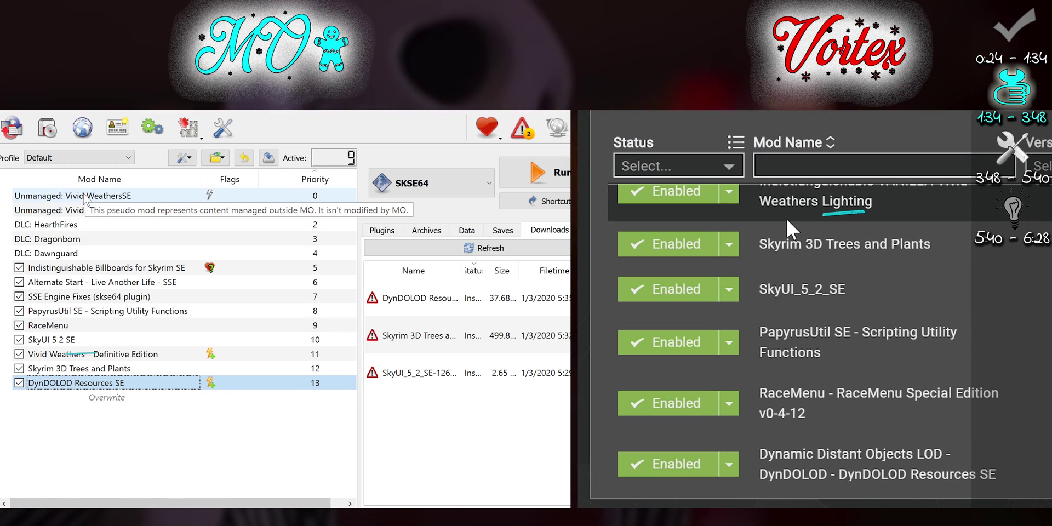
left_click(100, 370)
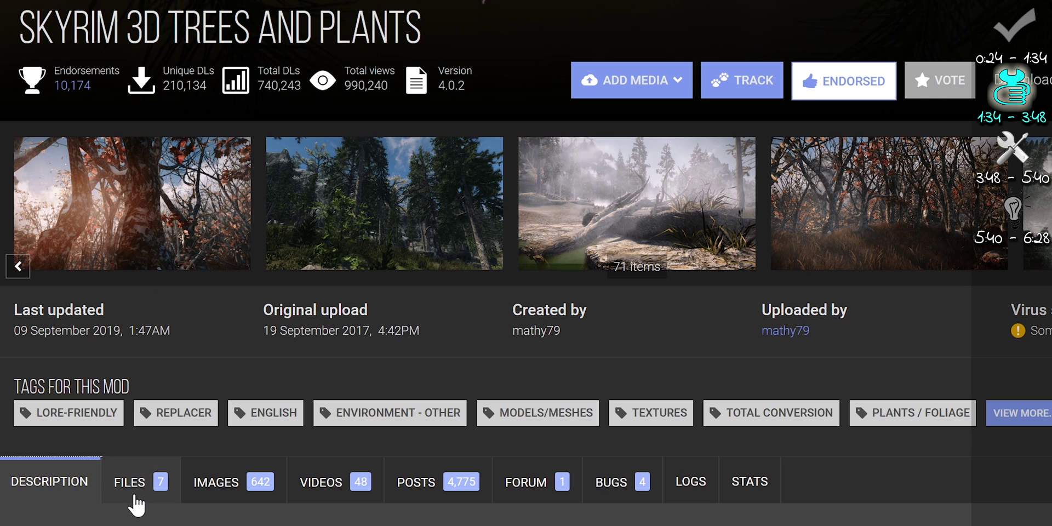
Find the BILLBOARDS 4.0.0 file among the Skyrim 3D Trees and Plants downloads
left_click(137, 482)
scroll(270, 313, "down", 10)
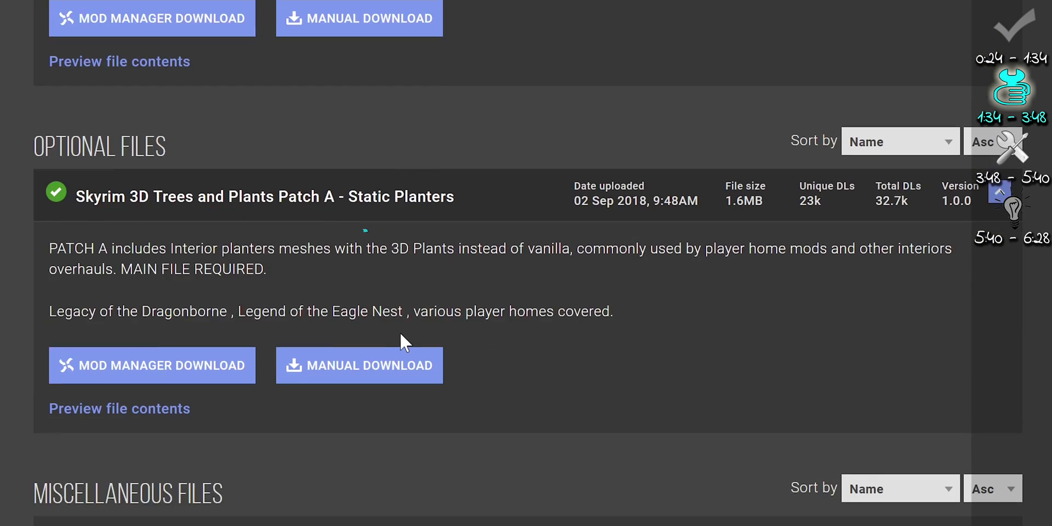
left_click(202, 270)
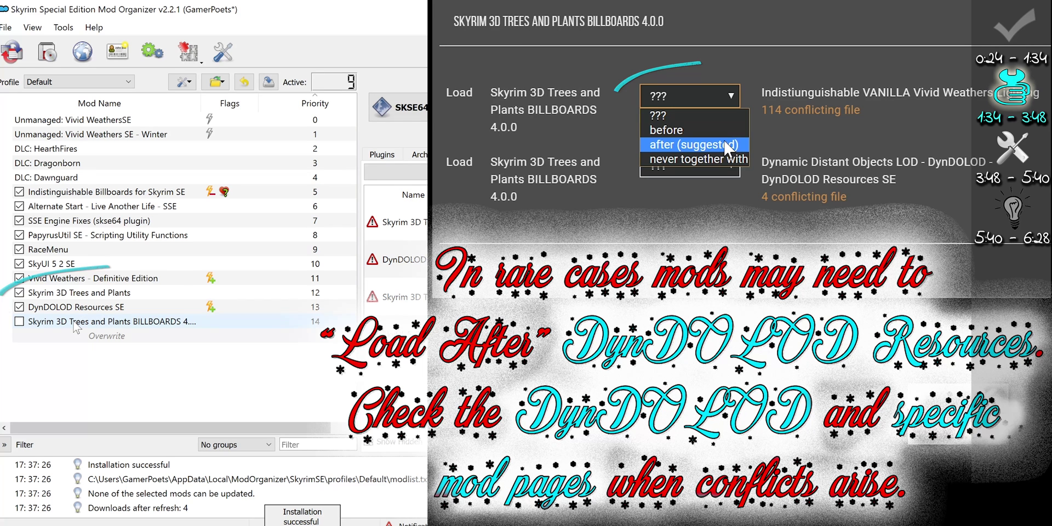
Place BILLBOARDS above DynDOLOD Resources SE and set Vortex to load it before DynDOLOD
left_click_drag(110, 321, 80, 310)
left_click(725, 162)
left_click(724, 187)
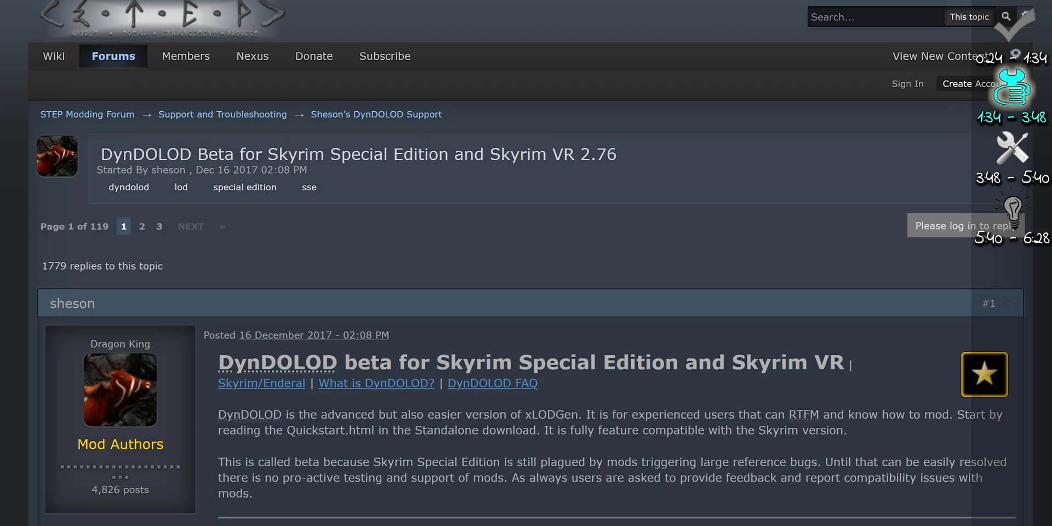
Follow the forum's DynDOLOD Standalone 2.76 mega.nz link and download DynDOLOD-Standalone.2.76.7z
scroll(526, 263, "down", 10)
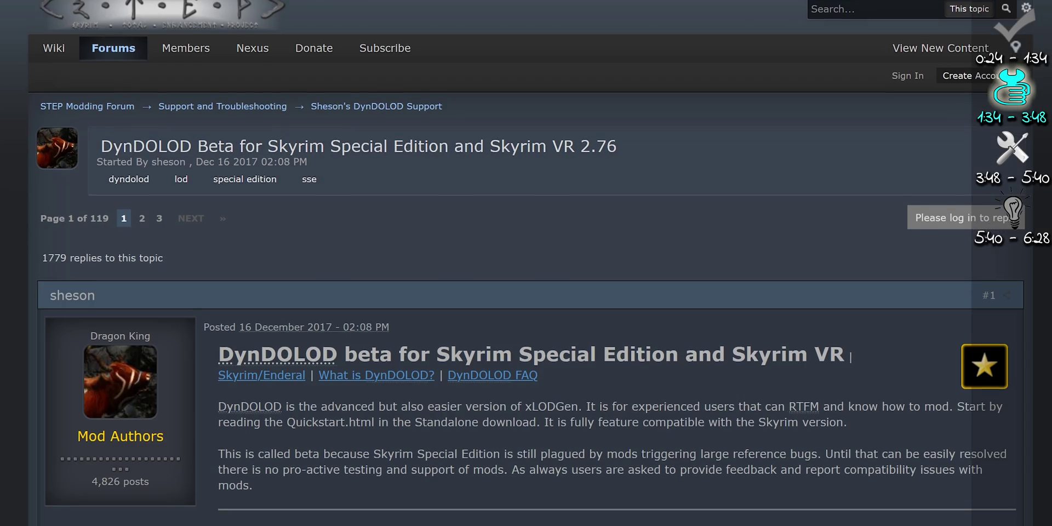
scroll(526, 263, "down", 3)
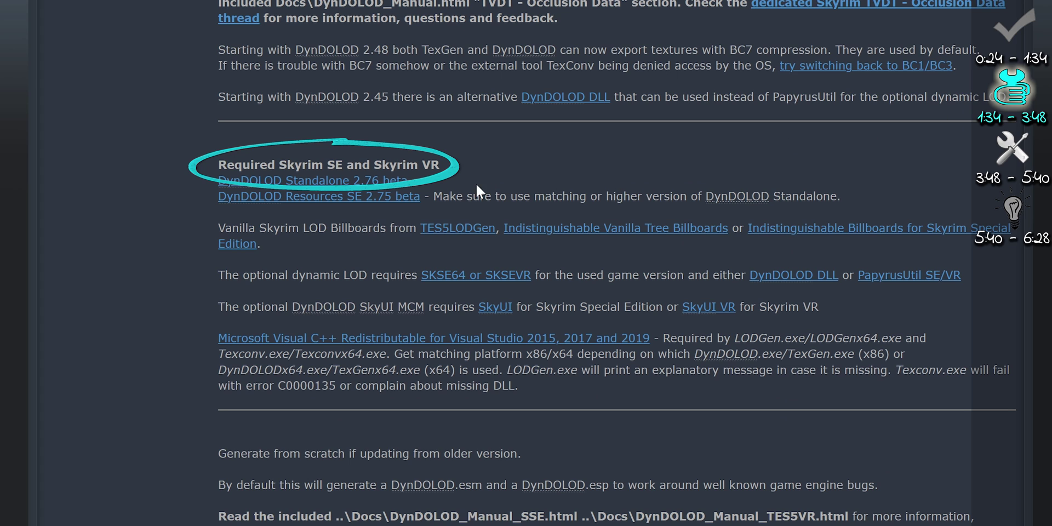
left_click(350, 180)
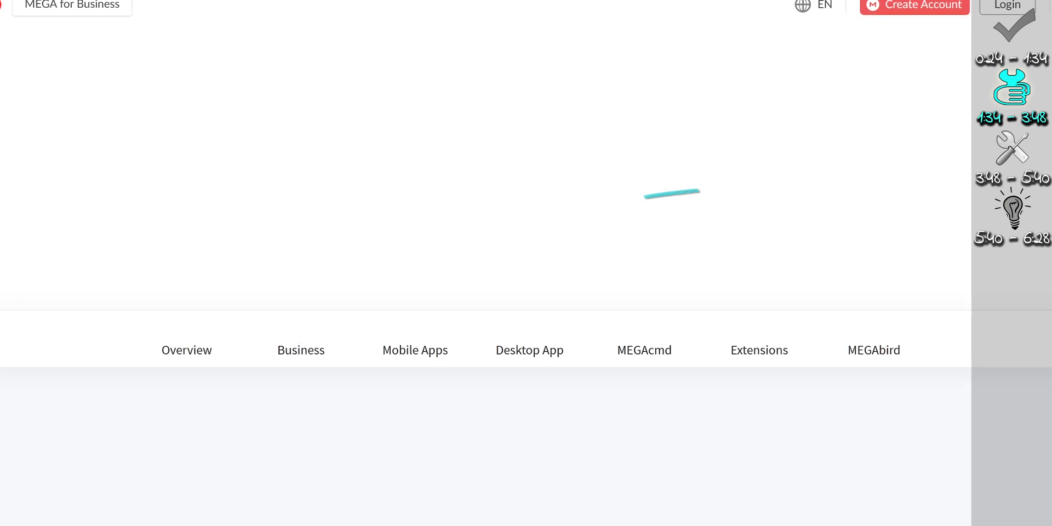
left_click(722, 246)
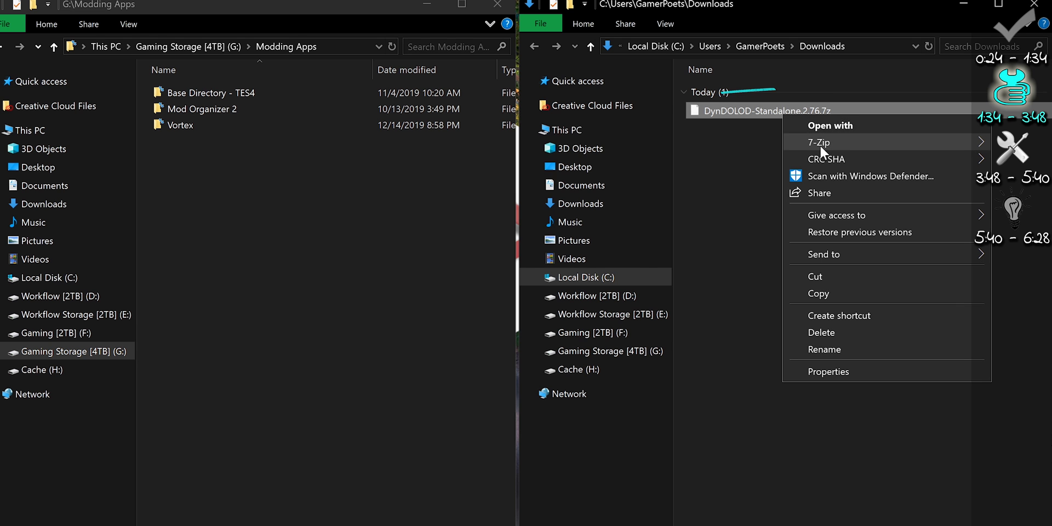
Open DynDOLOD-Standalone.2.76.7z in 7-Zip and extract the DynDOLOD folder into G:\Modding Apps
mouse_move(820, 145)
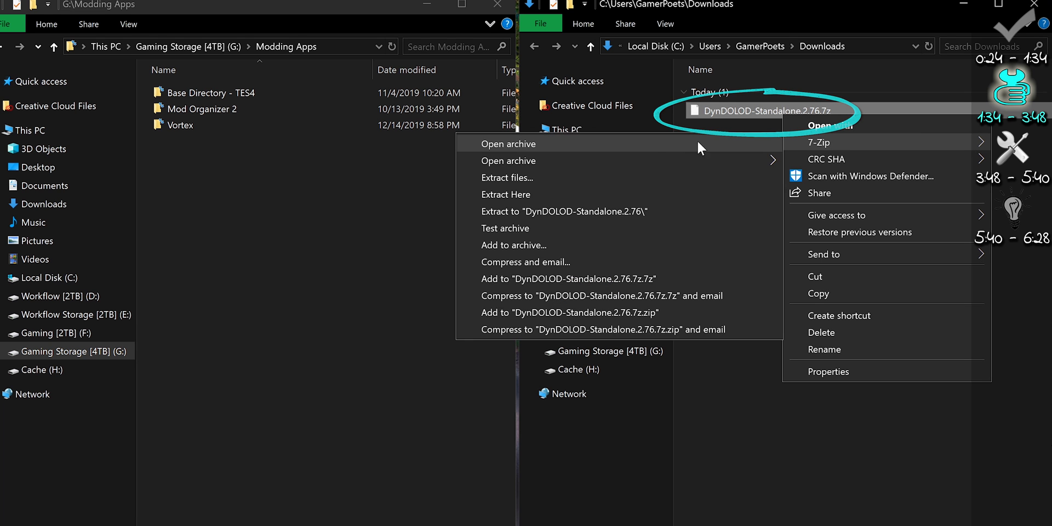
left_click(663, 143)
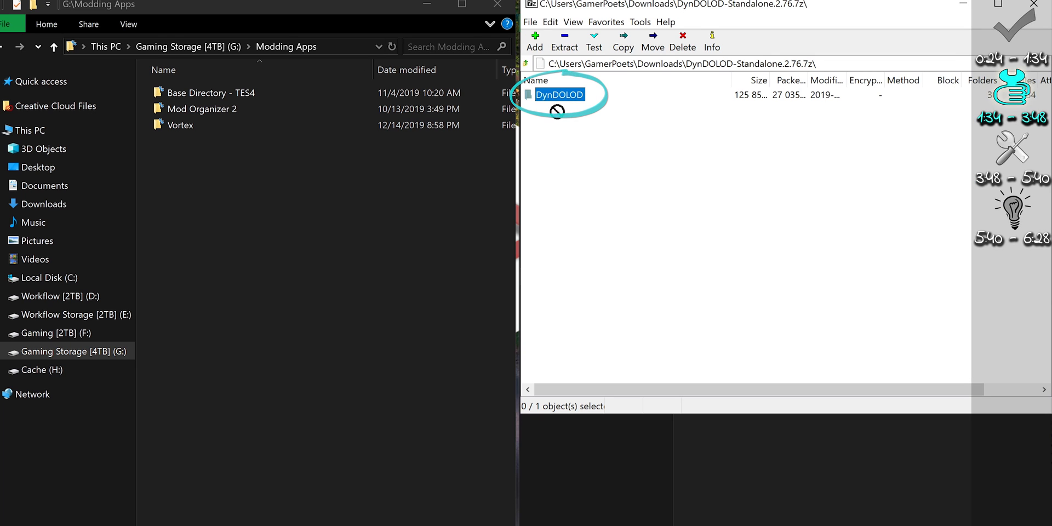
left_click_drag(206, 211, 207, 215)
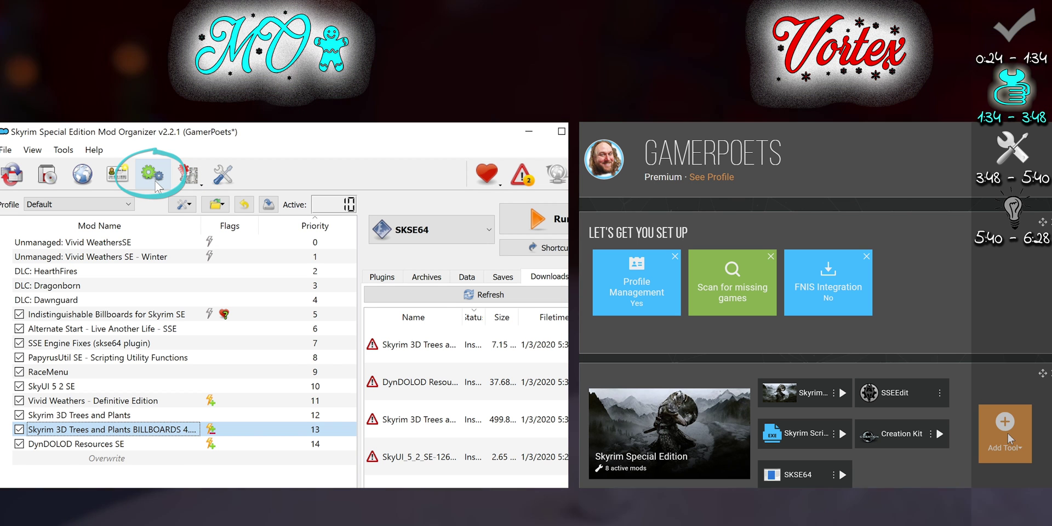
Add a DynDOLOD executable with argument -sse, pointing to DynDOLODx64.exe in G:\Modding Apps\DynDOLOD
left_click(155, 181)
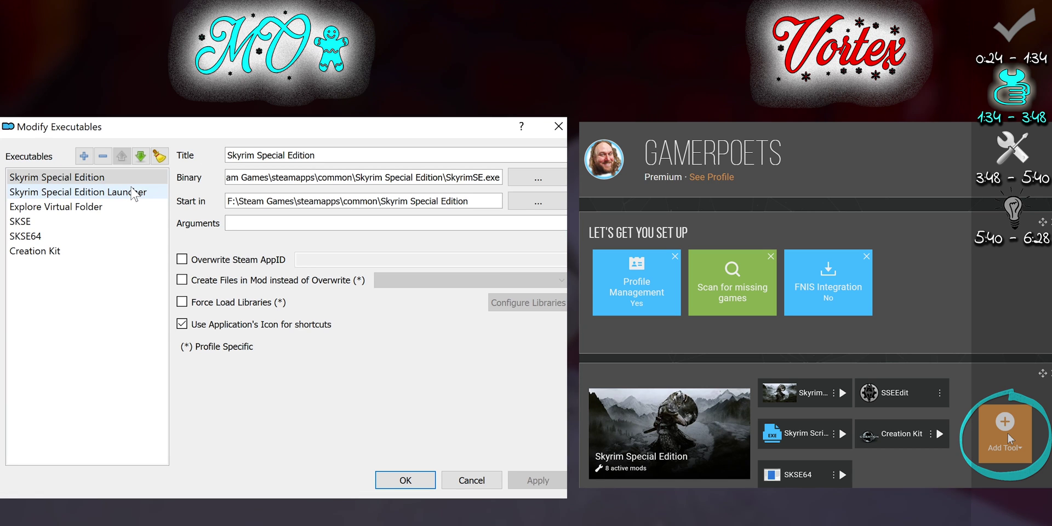
left_click(1007, 432)
left_click(84, 156)
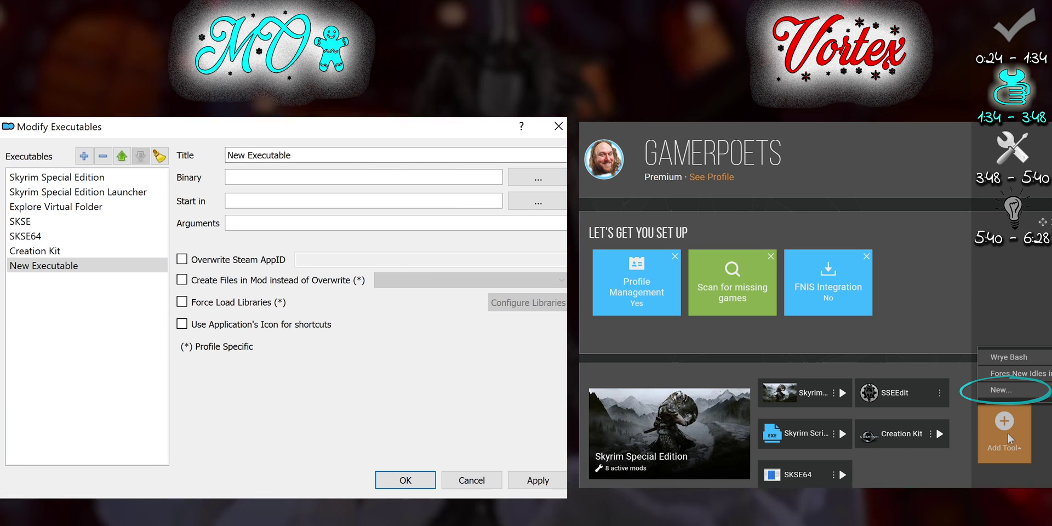
left_click(1017, 391)
type("D")
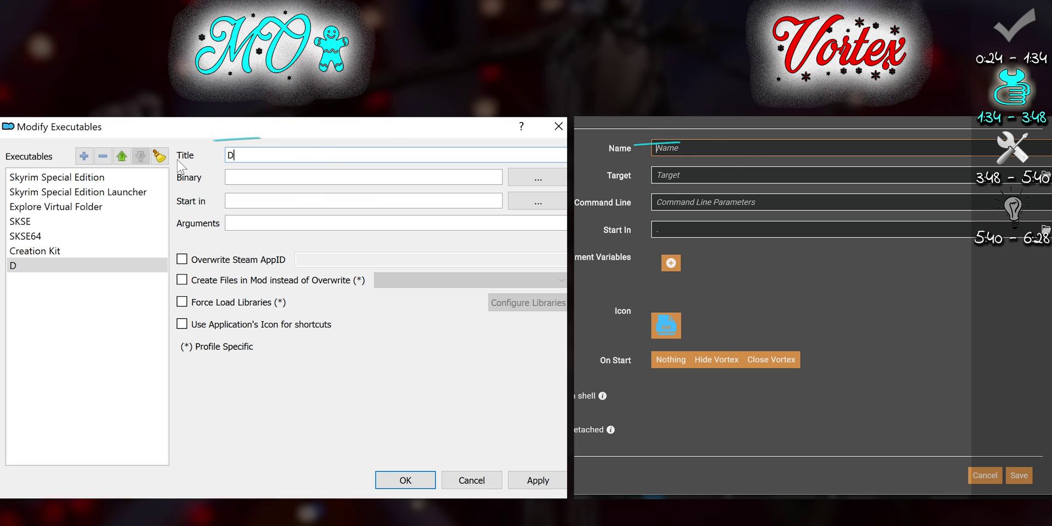
type("ynDOLODDynDOLOD")
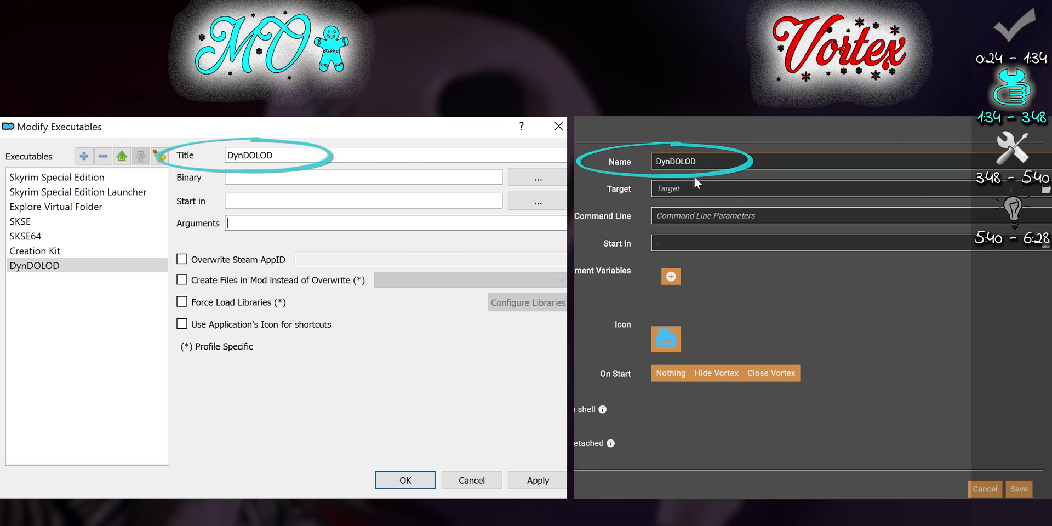
left_click(693, 215)
type("-sse")
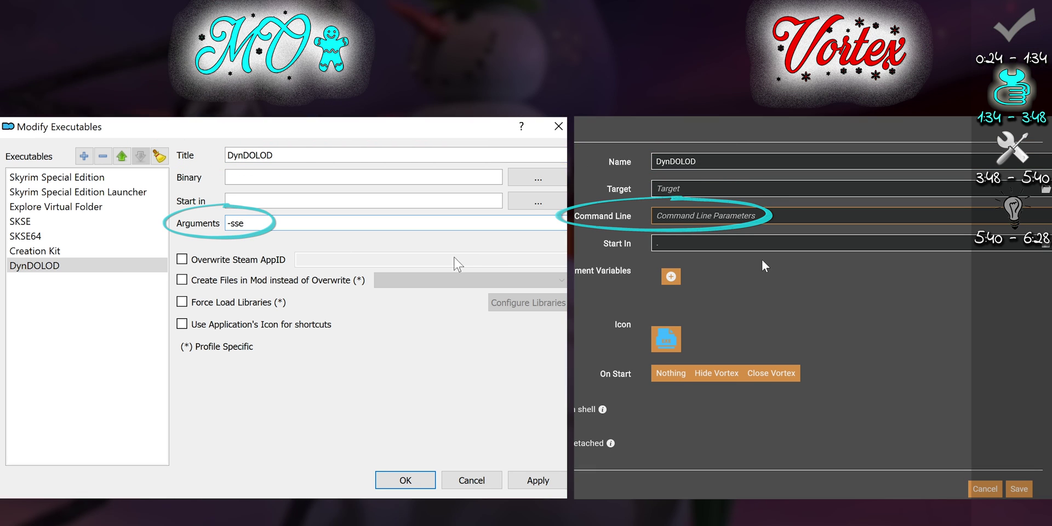
type("-sse")
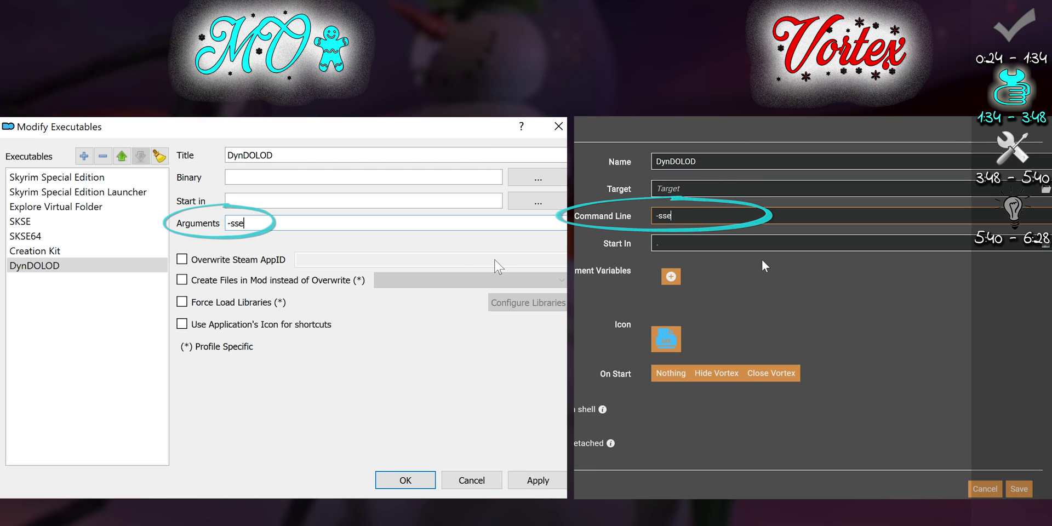
left_click(538, 179)
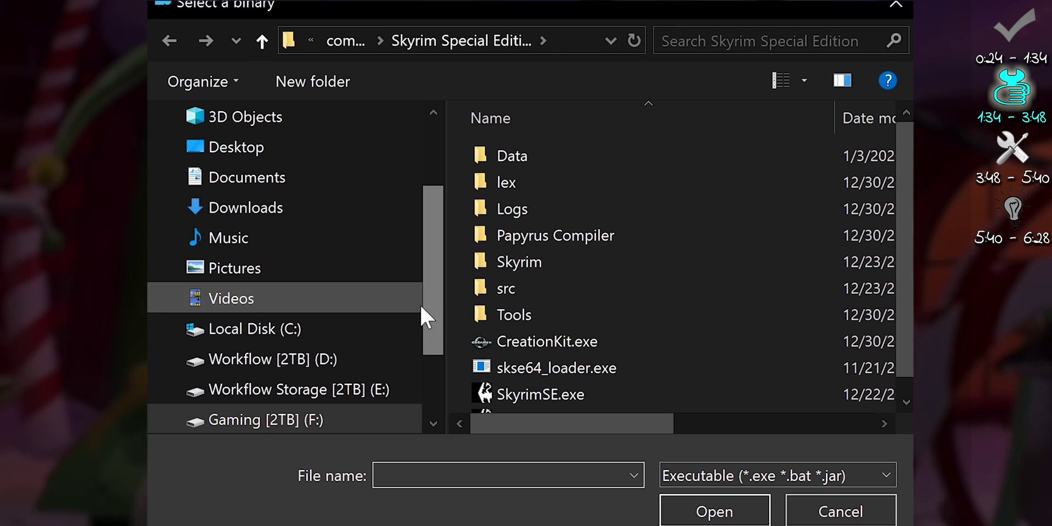
scroll(329, 329, "down", 1)
left_click(289, 390)
double_click(597, 155)
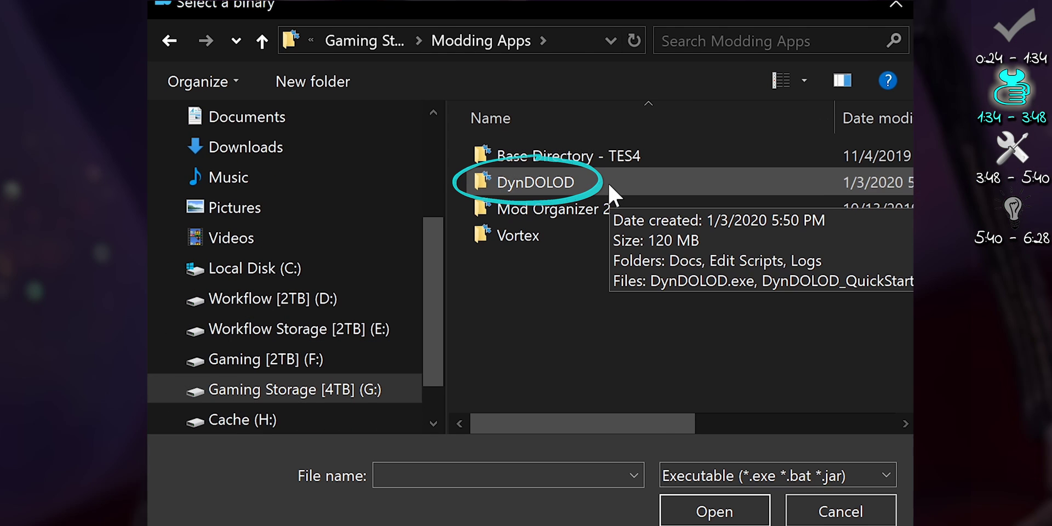
double_click(608, 183)
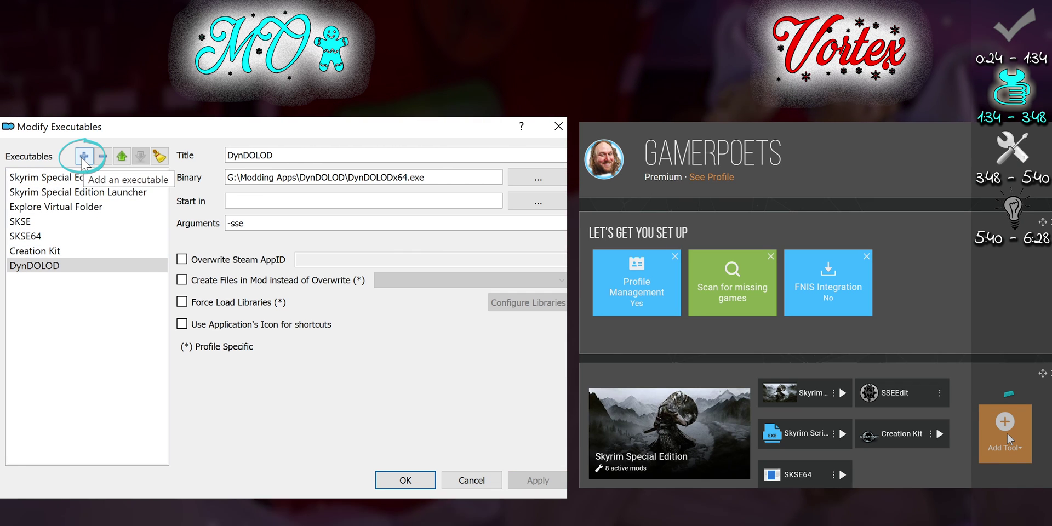
Add a TexGen executable with argument -sse, pointing to TexGenx64.exe
left_click(83, 158)
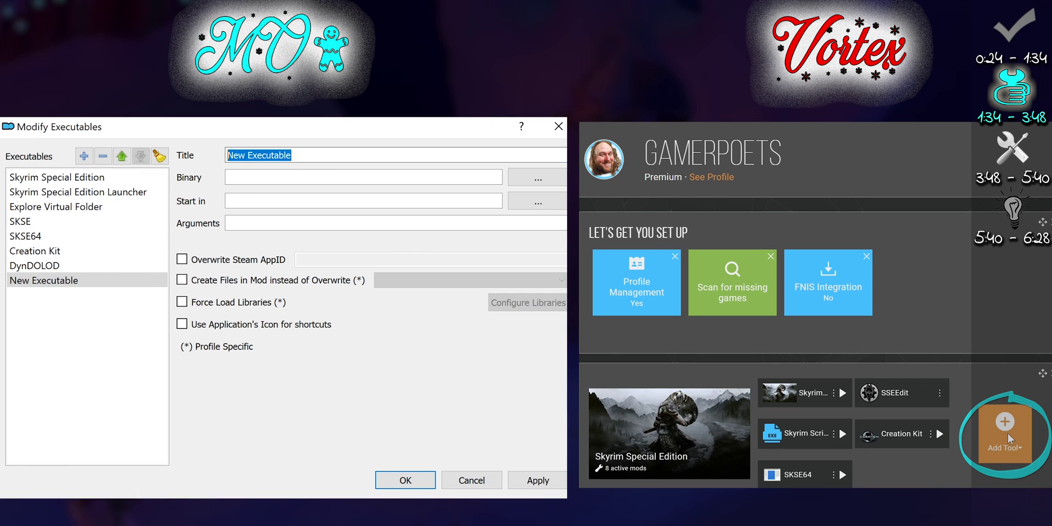
type("Te")
left_click(1007, 432)
type("xGen")
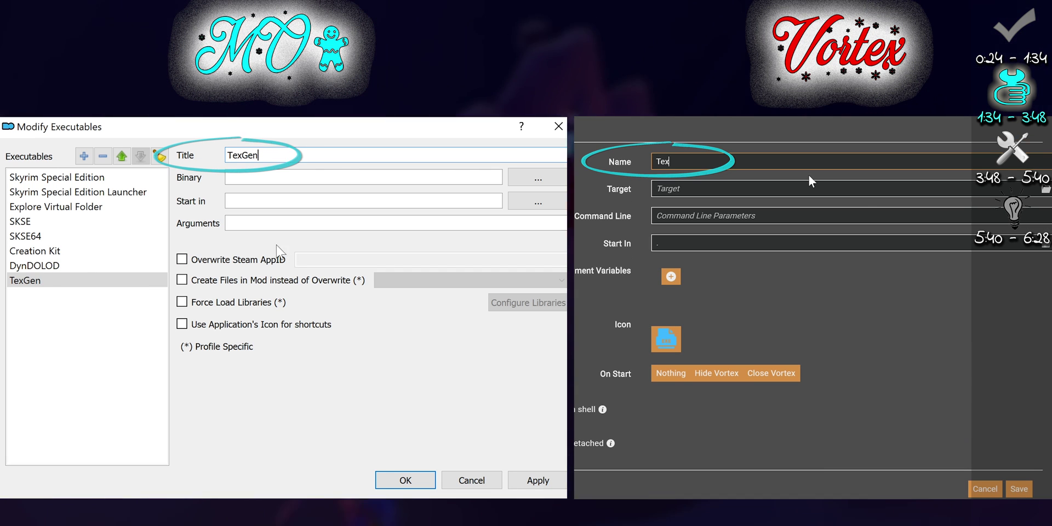
type("Gen")
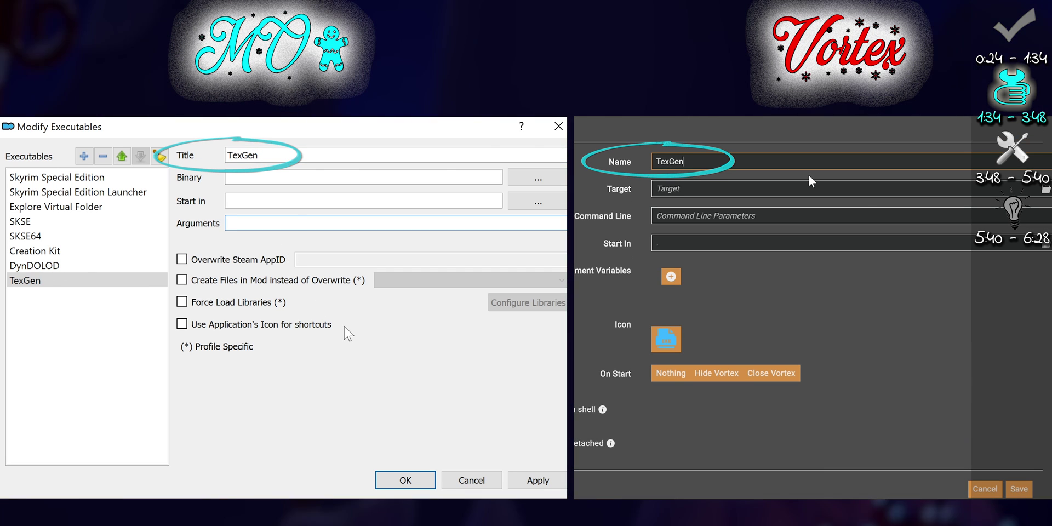
left_click(816, 216)
type("-sse")
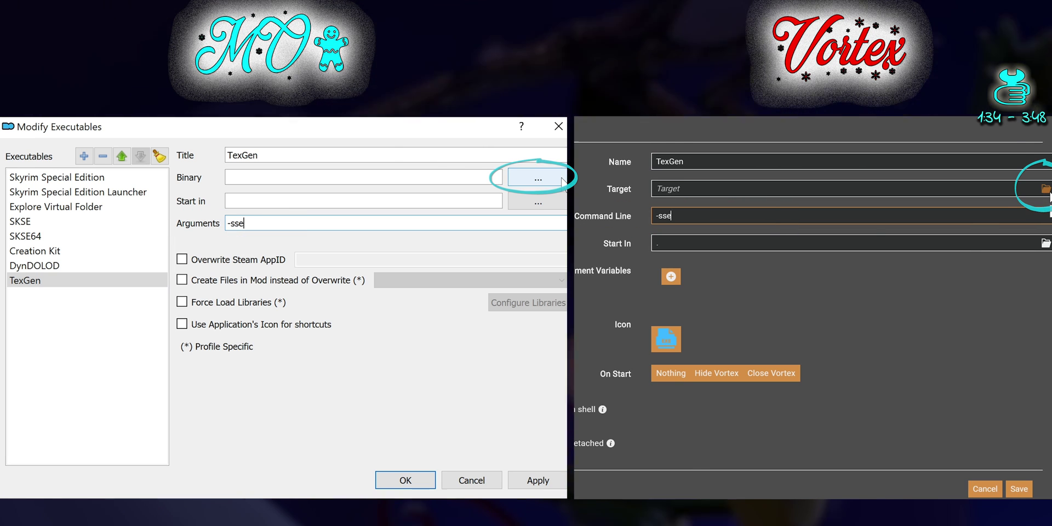
left_click(562, 179)
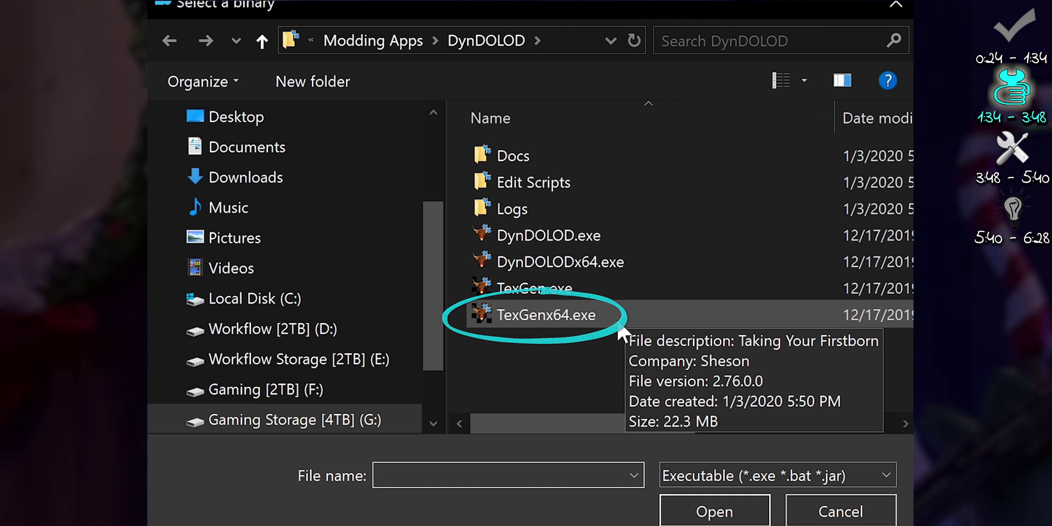
left_click(619, 326)
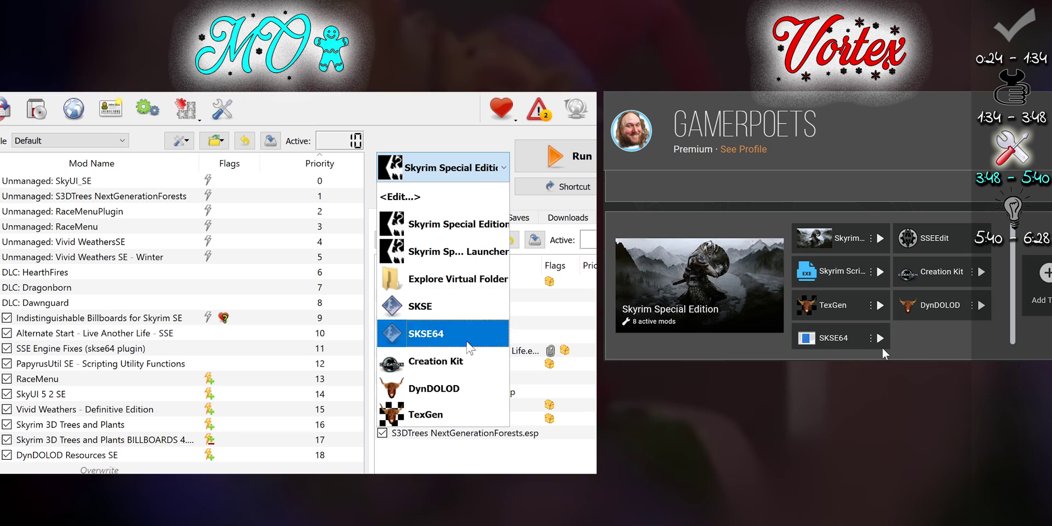
Run TexGen from Mod Organizer with the LOD texture size kept at 256
left_click(468, 419)
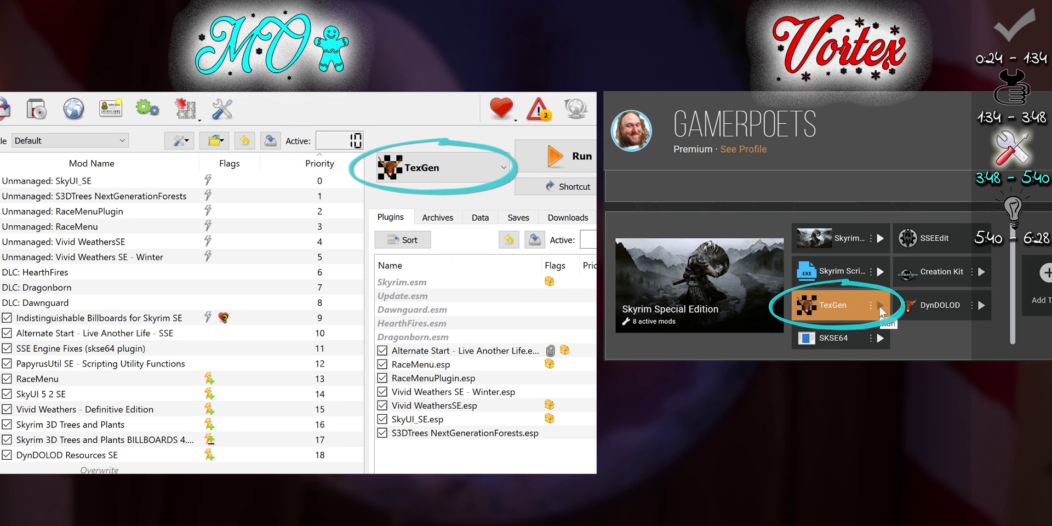
left_click(592, 164)
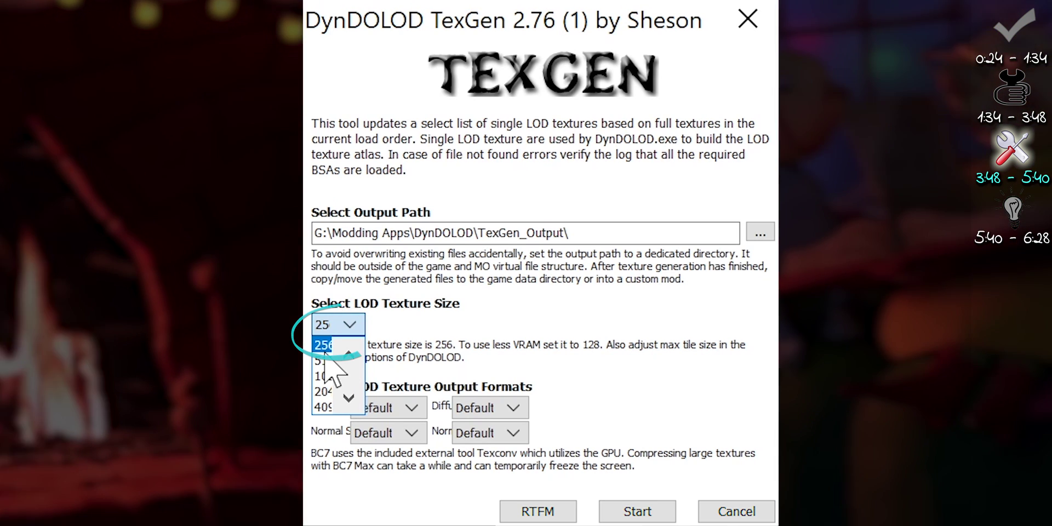
left_click(326, 351)
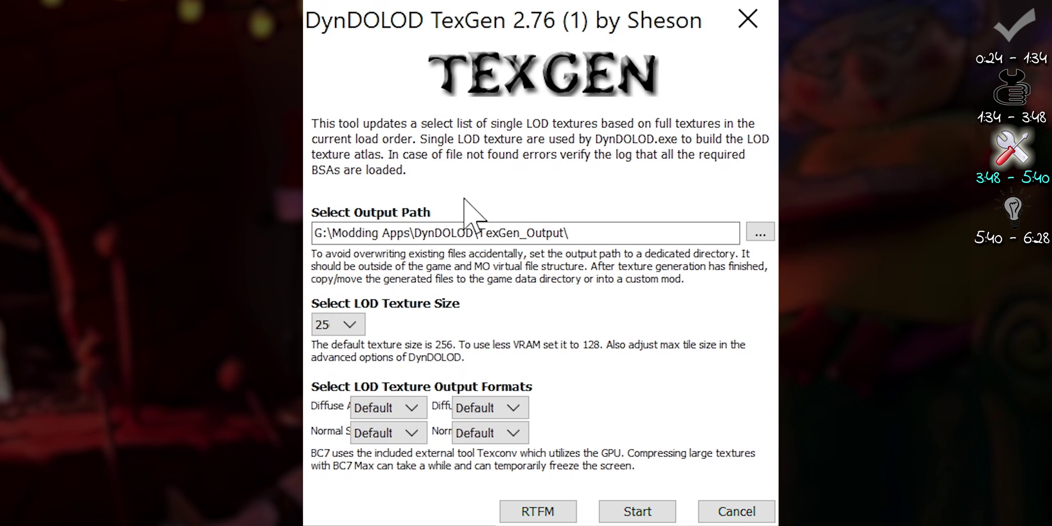
left_click(357, 333)
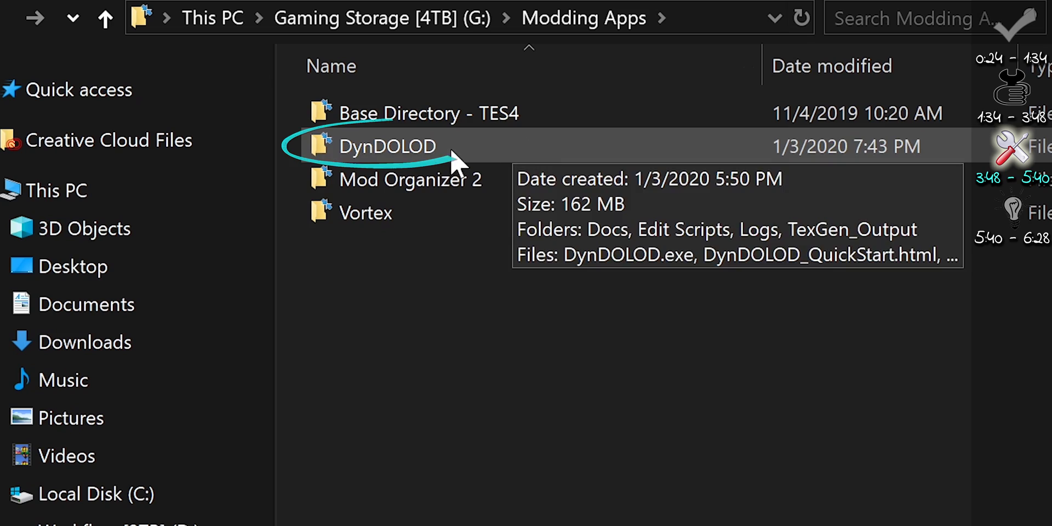
Archive the TexGen_Output textures folder with 7-Zip as 'DynDOLOD - Textures'
left_click(470, 153)
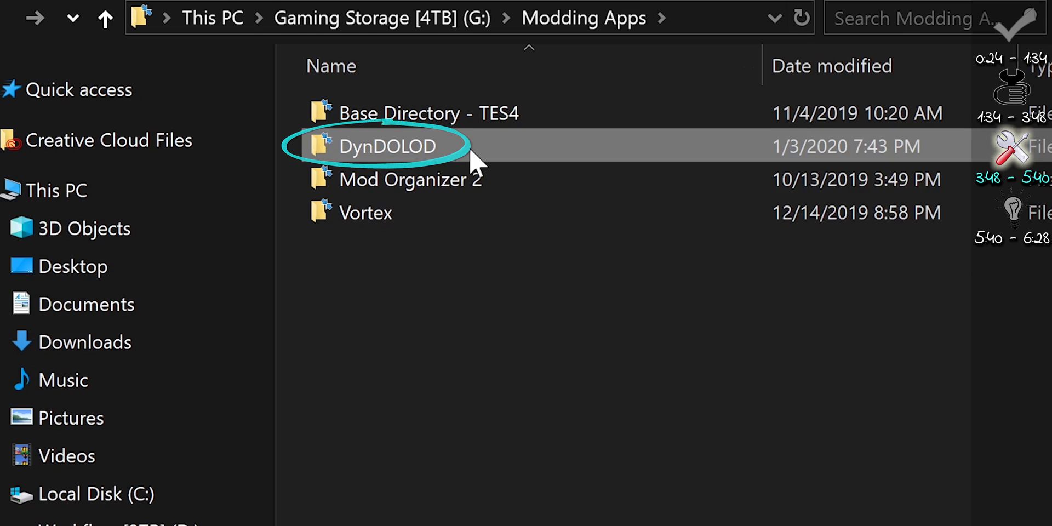
double_click(470, 154)
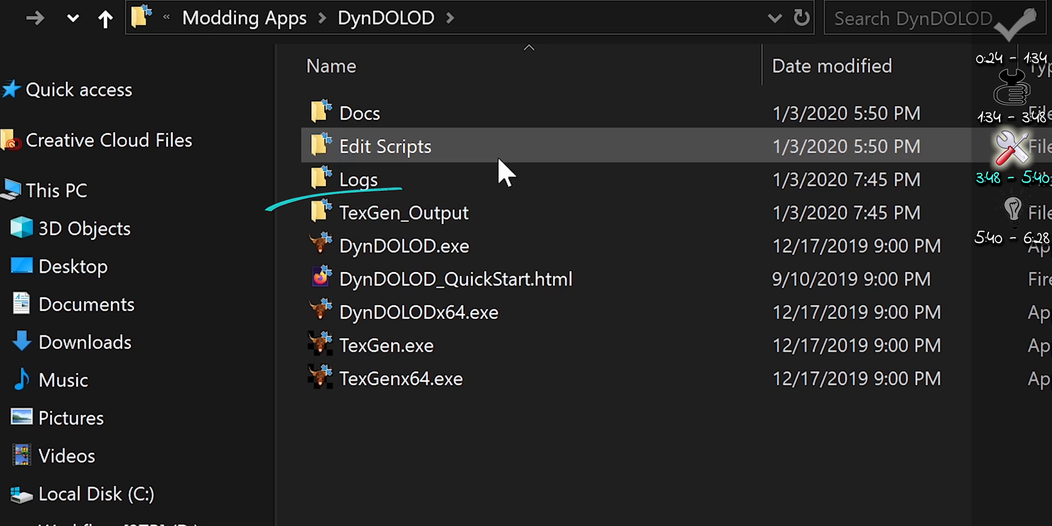
double_click(502, 214)
right_click(441, 120)
mouse_move(626, 251)
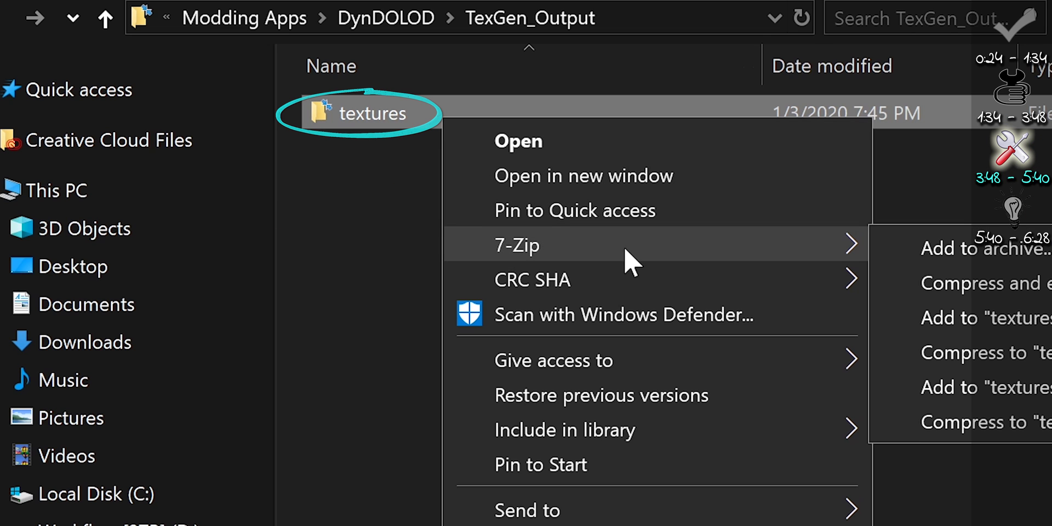
left_click(914, 258)
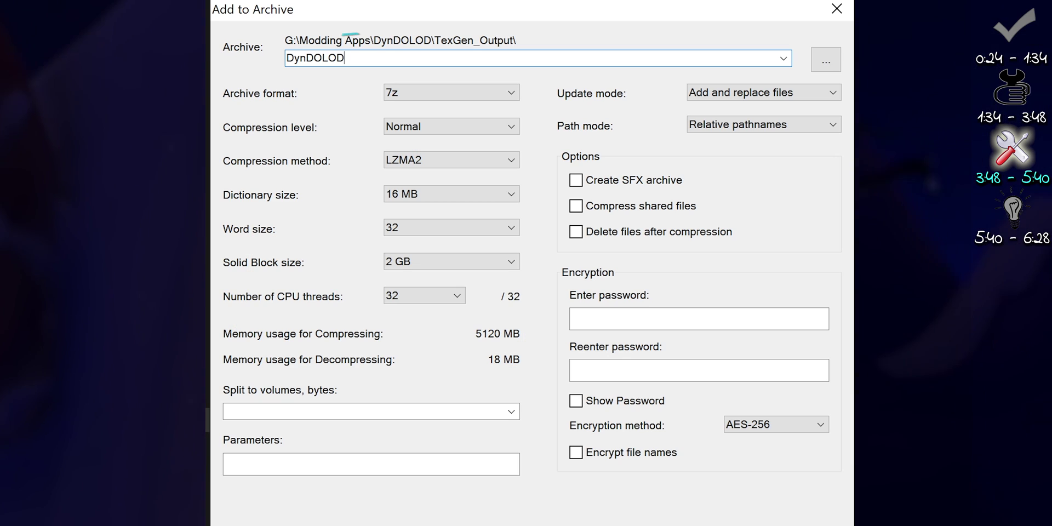
type("- Textures")
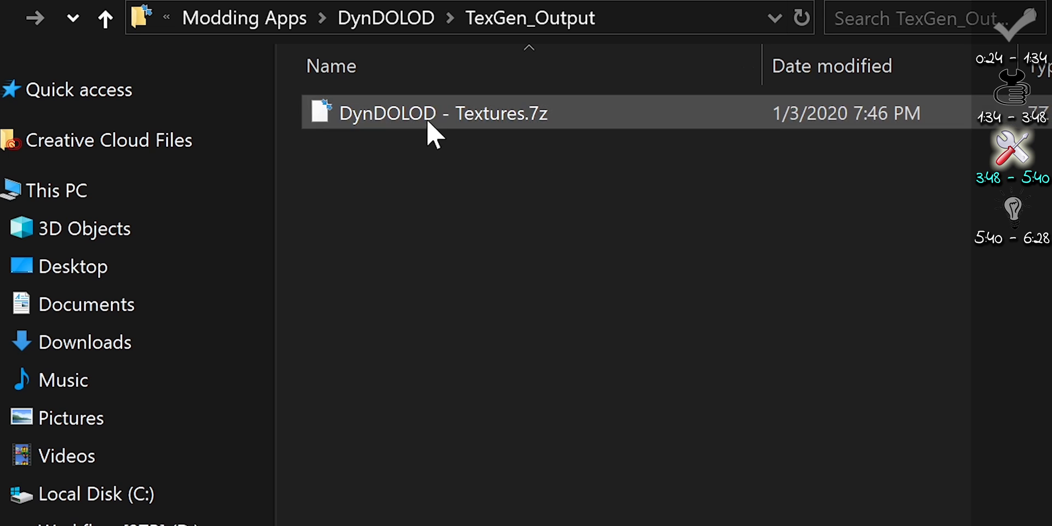
Install the DynDOLOD - Textures archive in Mod Organizer 2 and add it to Vortex
left_click_drag(430, 132, 359, 436)
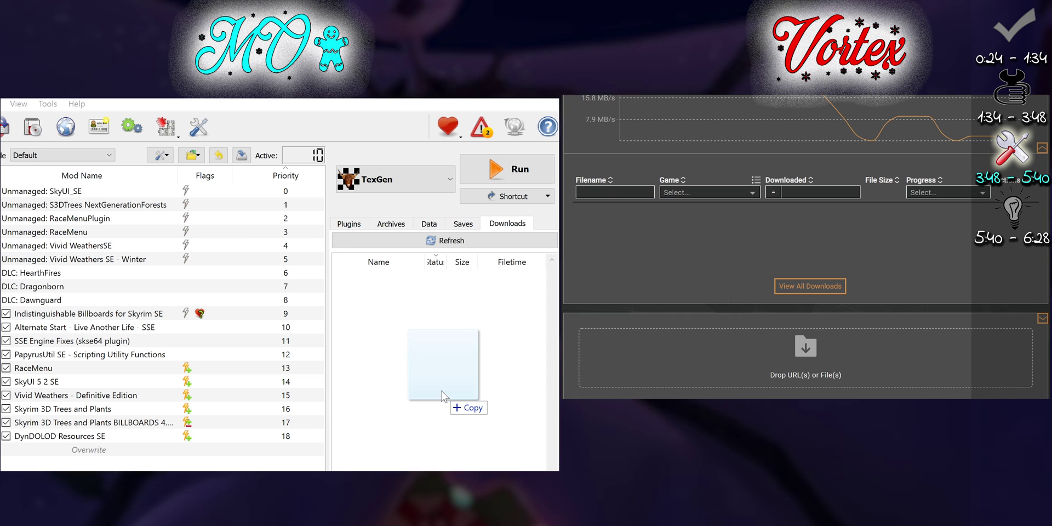
left_click_drag(436, 393, 434, 387)
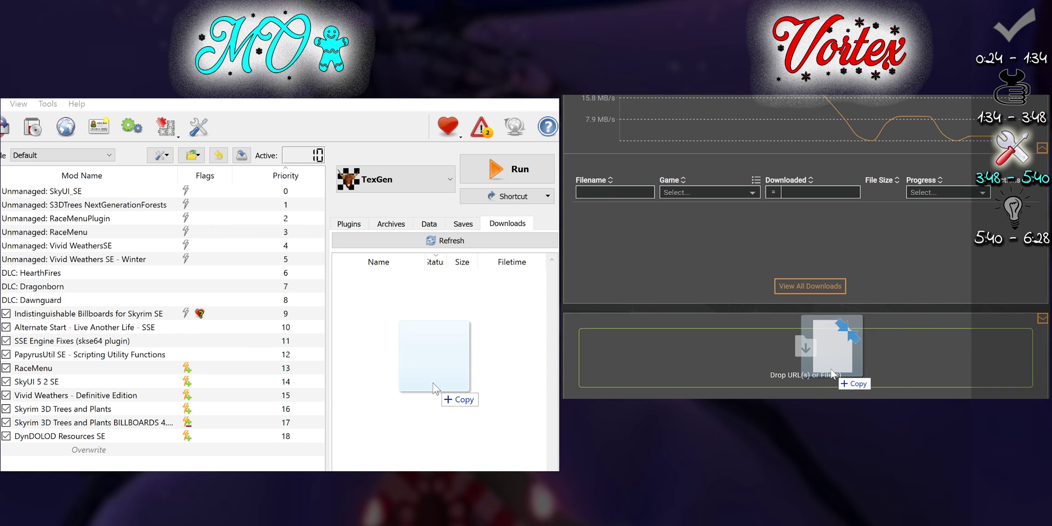
left_click_drag(833, 374, 832, 375)
double_click(383, 288)
left_click(323, 347)
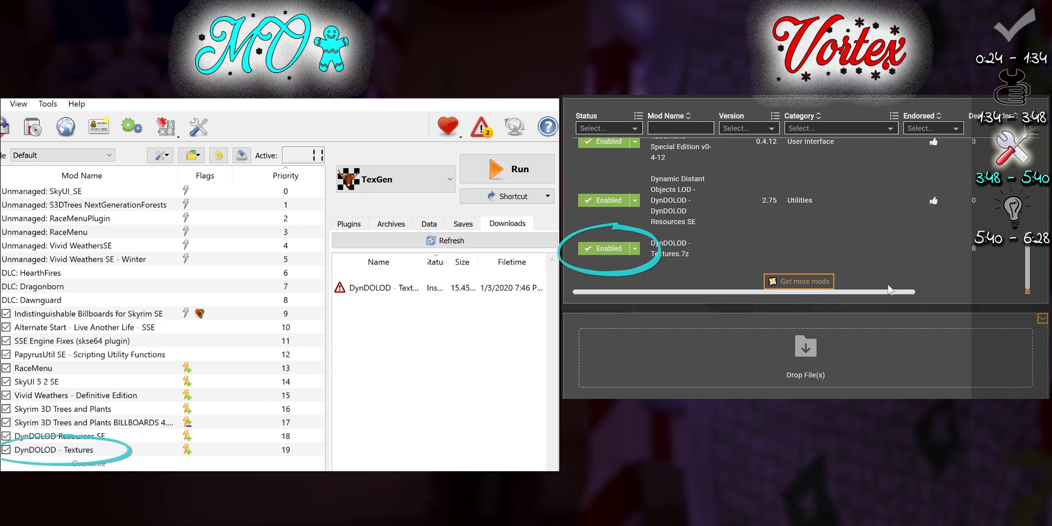
left_click(906, 244)
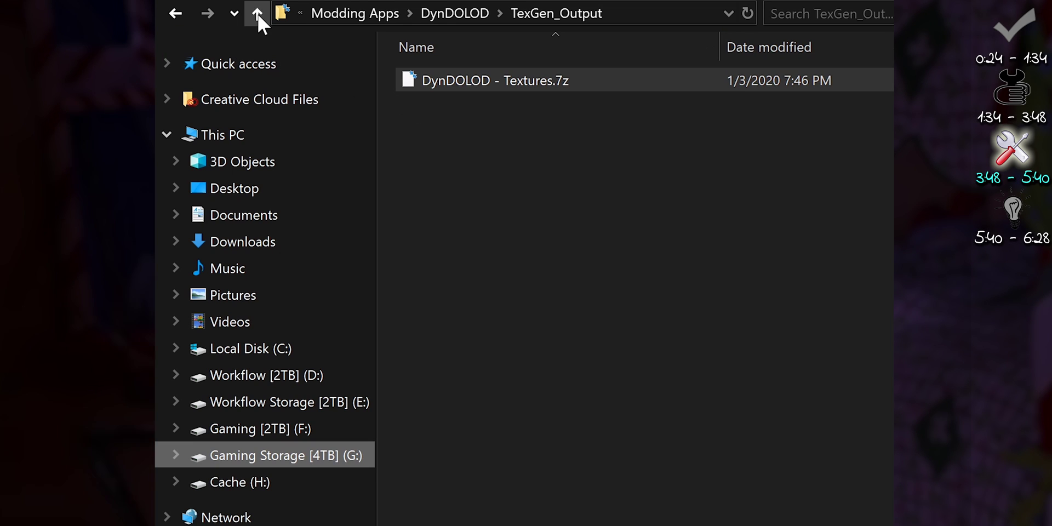
Delete the TexGen_Output folder from the DynDOLOD folder
left_click(257, 14)
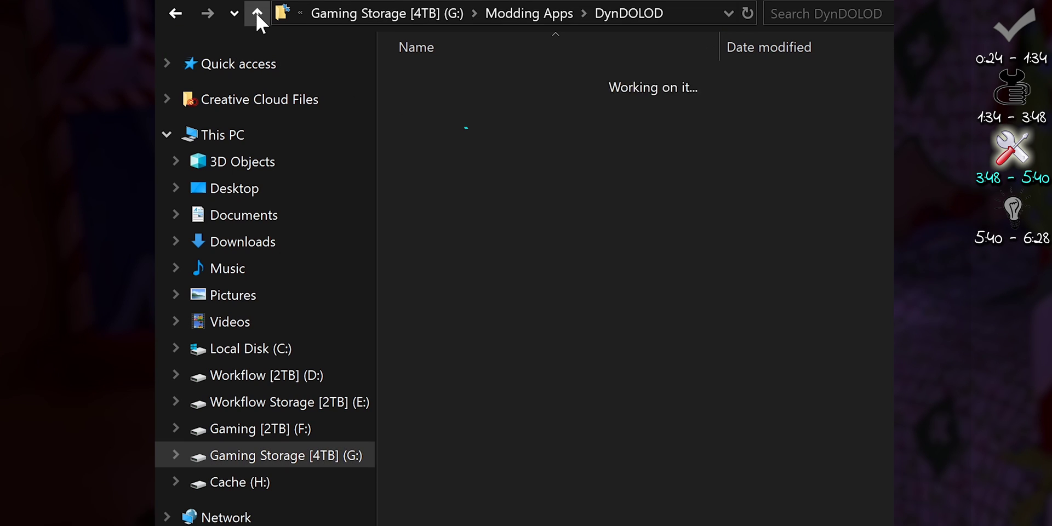
right_click(529, 159)
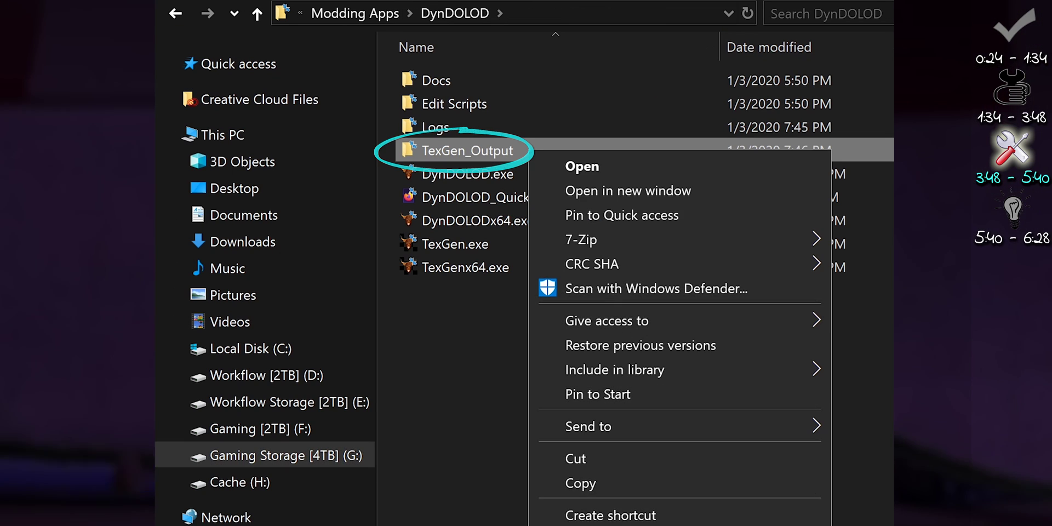
key("Escape")
key("Delete")
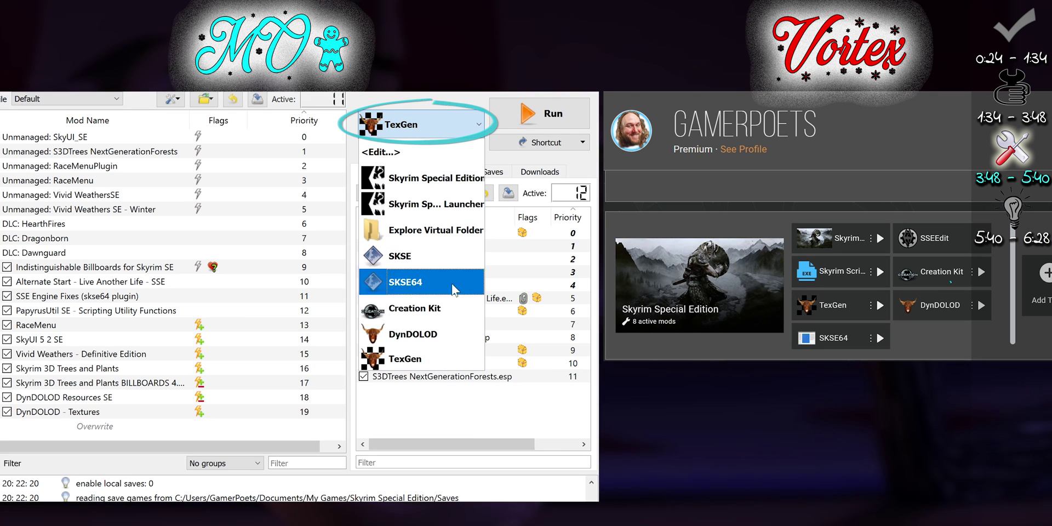
Launch DynDOLOD from Mod Organizer 2, select all worlds and generate LOD with the Medium preset
left_click(432, 333)
left_click(565, 120)
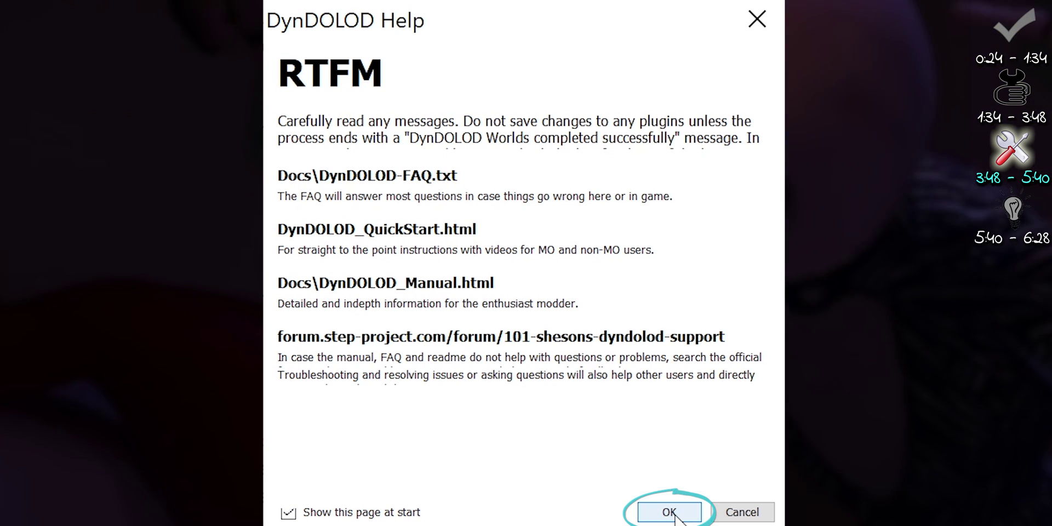
left_click(669, 512)
right_click(434, 194)
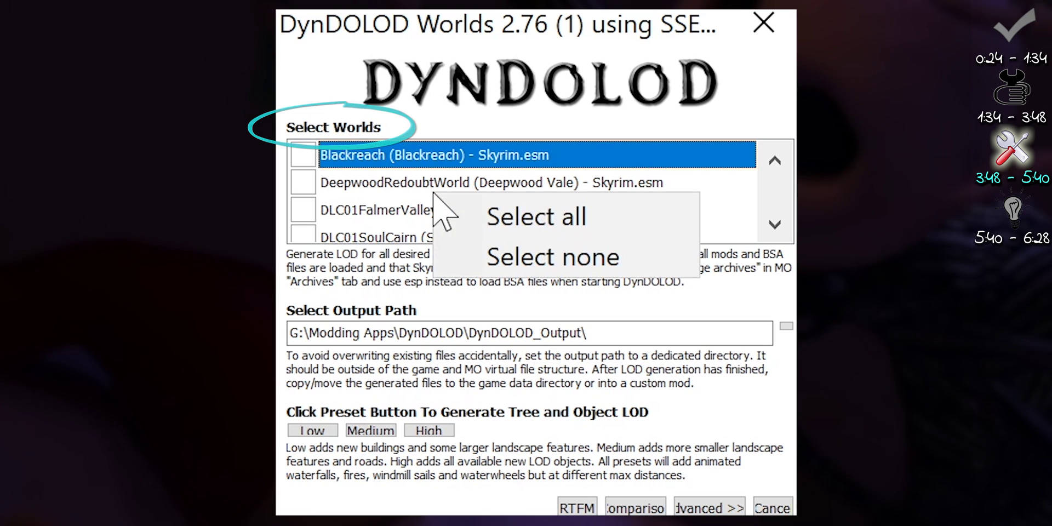
left_click(623, 226)
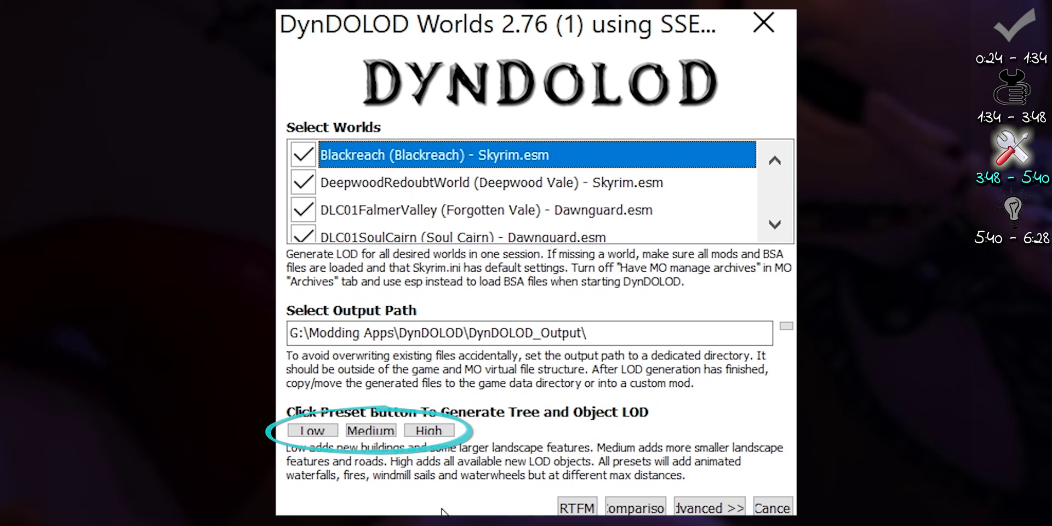
left_click(377, 437)
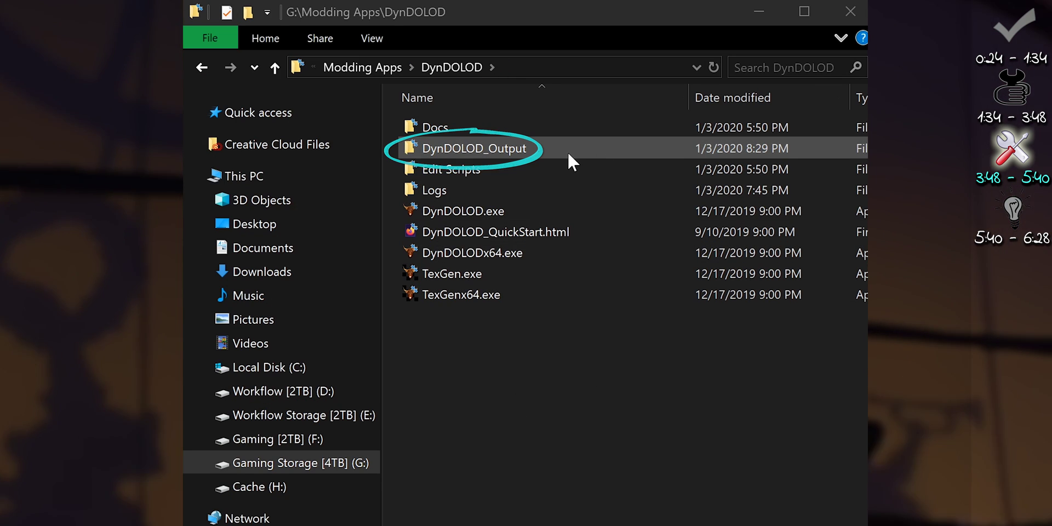
Archive the five DynDOLOD_Output items with 7-Zip as DynDOLOD_Output.7z
double_click(550, 150)
left_click_drag(643, 375, 446, 125)
right_click(524, 159)
mouse_move(527, 237)
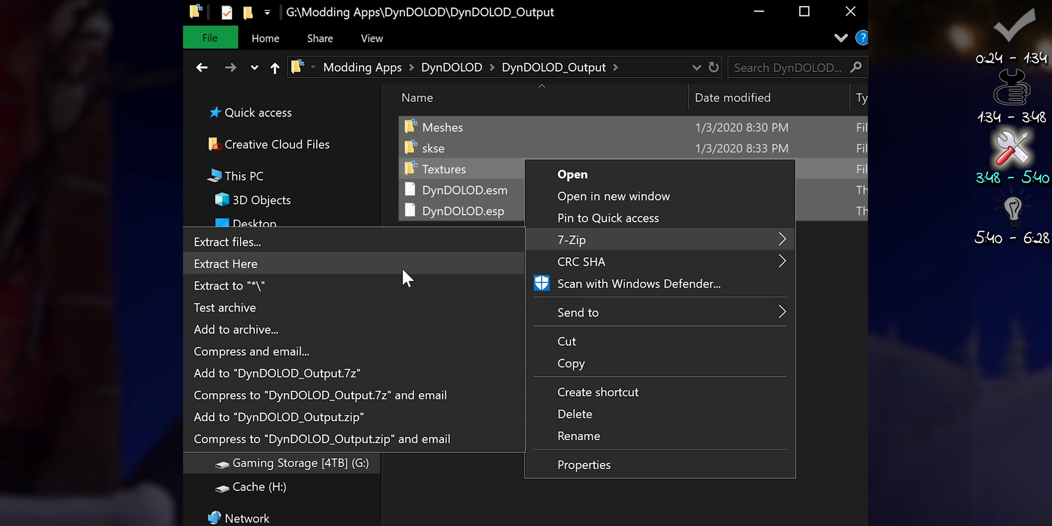
left_click(383, 327)
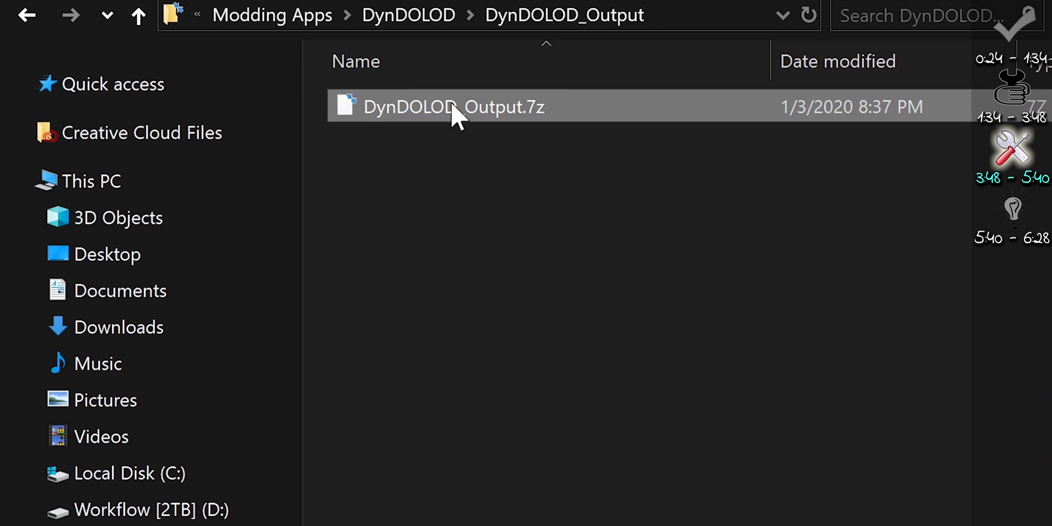
Add DynDOLOD_Output.7z to Vortex and Mod Organizer 2, and enable the DynDOLOD Output mod
left_click_drag(452, 108, 475, 488)
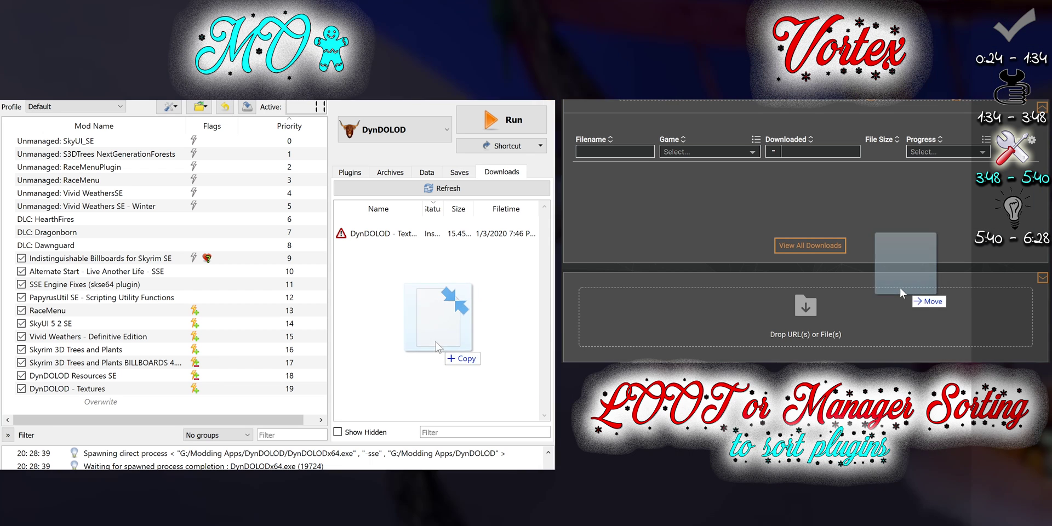
left_click_drag(924, 298, 816, 325)
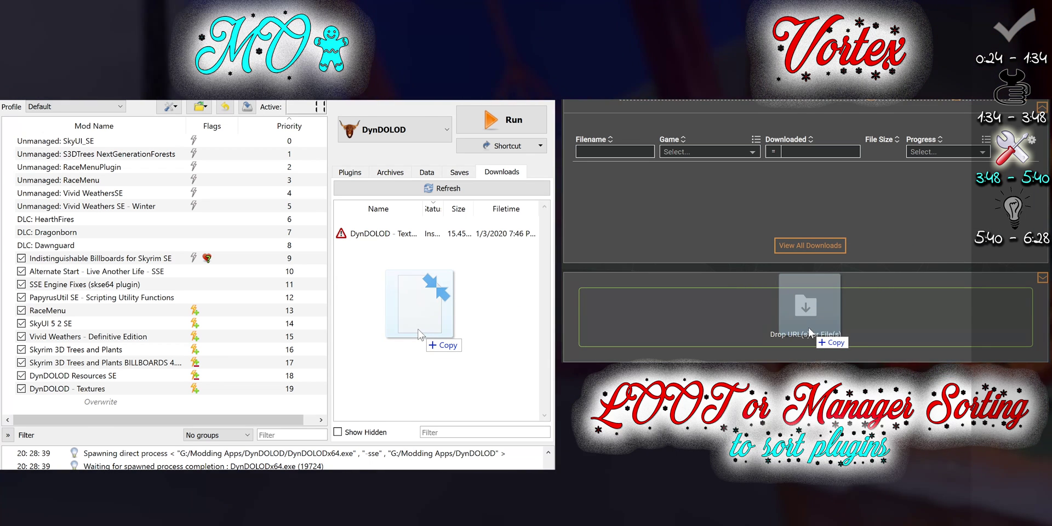
left_click_drag(810, 333, 810, 332)
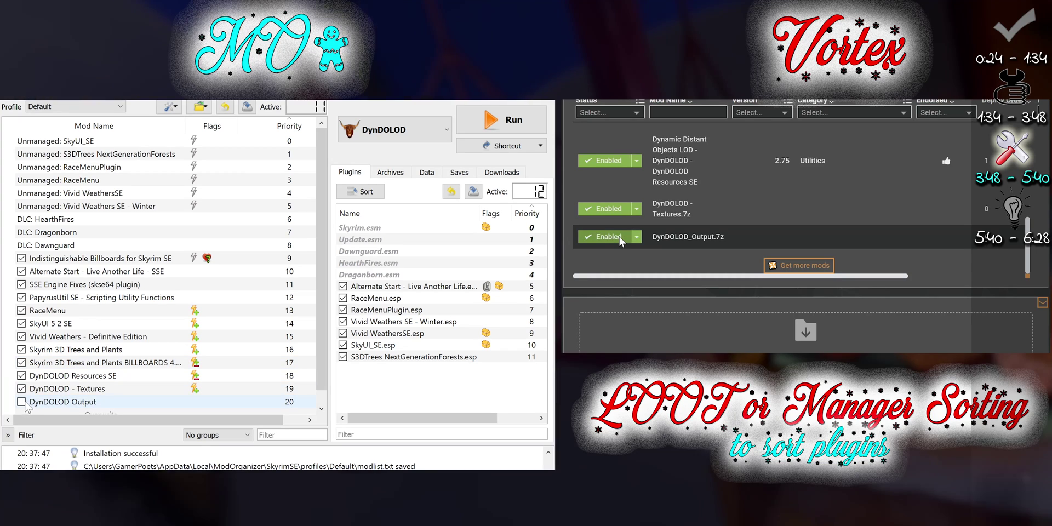
left_click(22, 401)
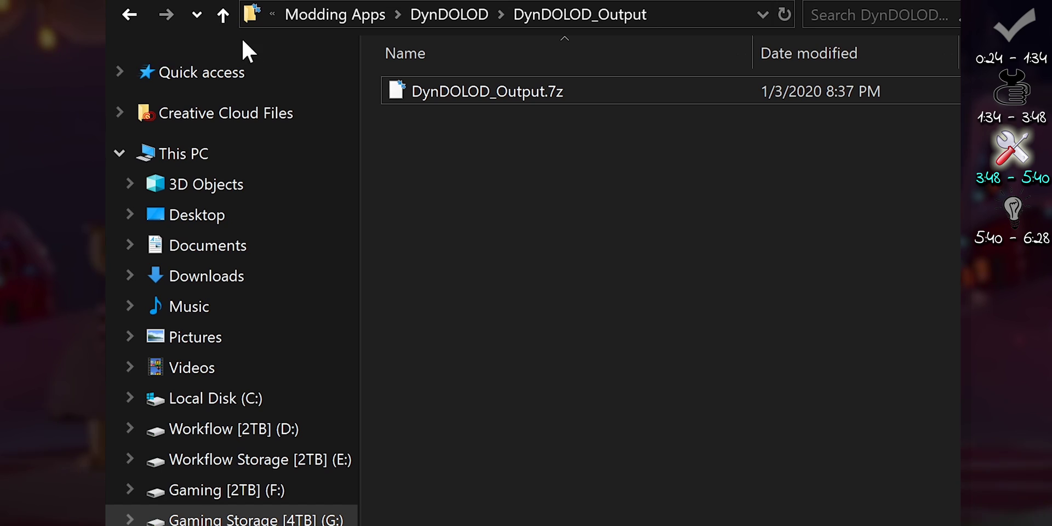
Delete the DynDOLOD_Output folder and load DynDOLOD_Output.7z after Skyrim 3D Trees and Plants
left_click(223, 17)
right_click(569, 117)
key("d")
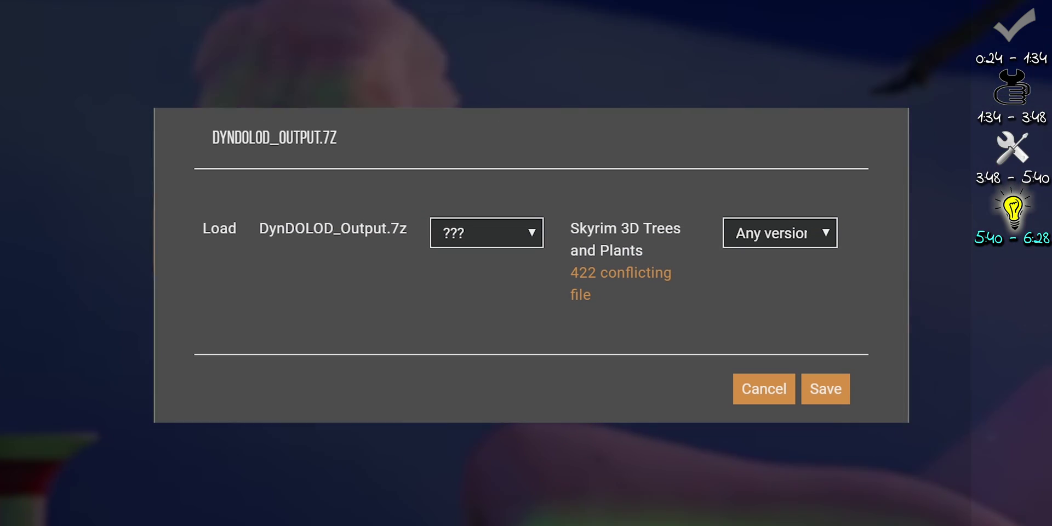
left_click(529, 230)
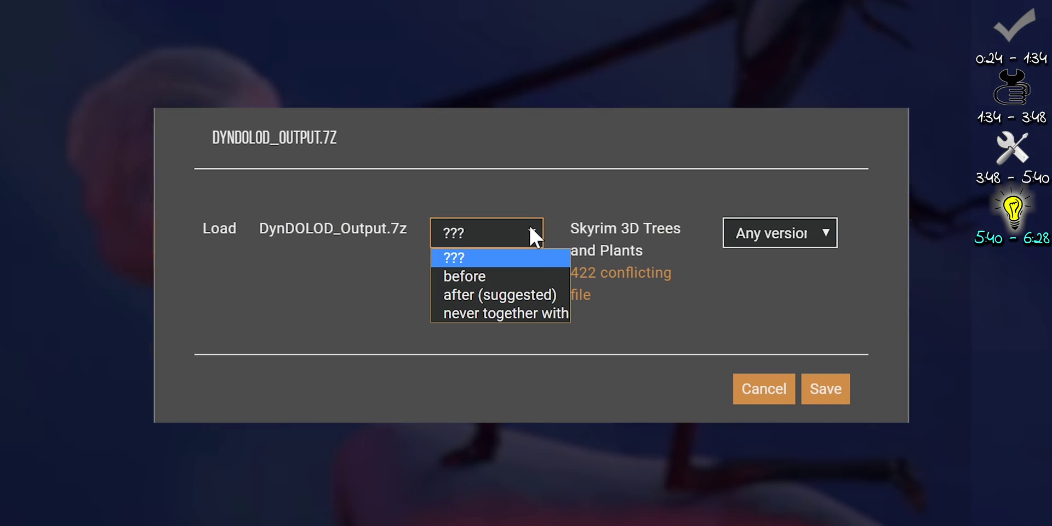
left_click(540, 296)
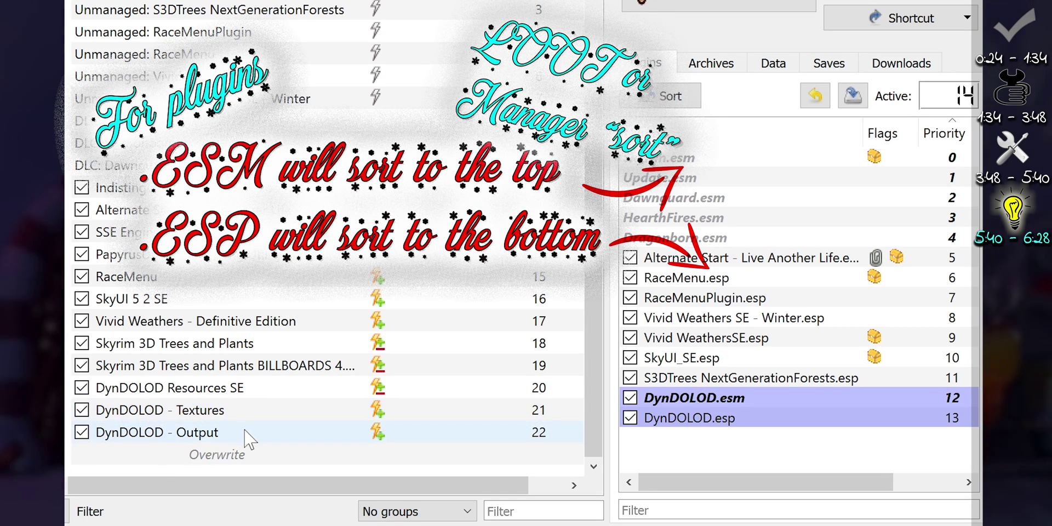
Delete the Skyrim 3D Trees and Plants BILLBOARDS mod, leaving DynDOLOD - Output selected
left_click(258, 365)
key("Delete")
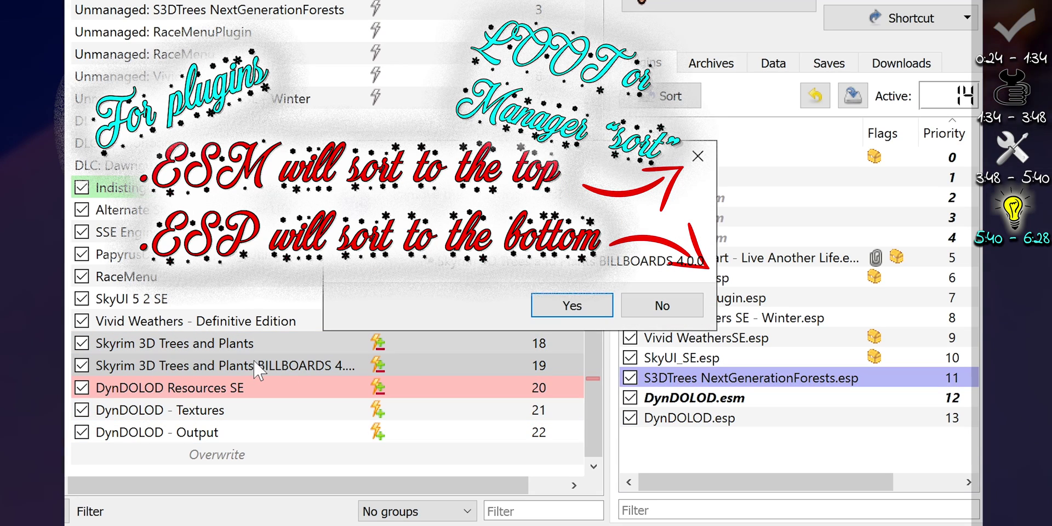
left_click(570, 306)
left_click(227, 436)
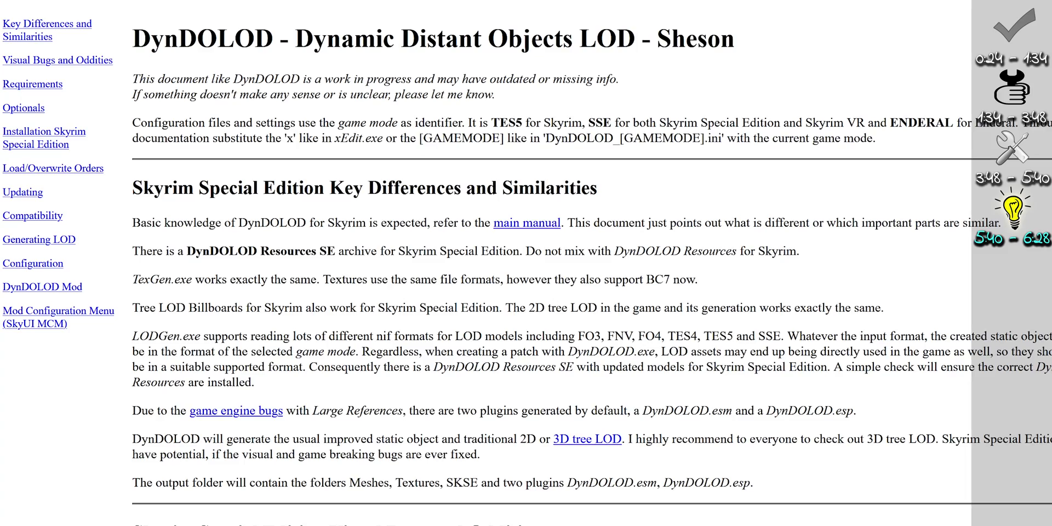
scroll(548, 274, "down", 15)
scroll(548, 274, "down", 15)
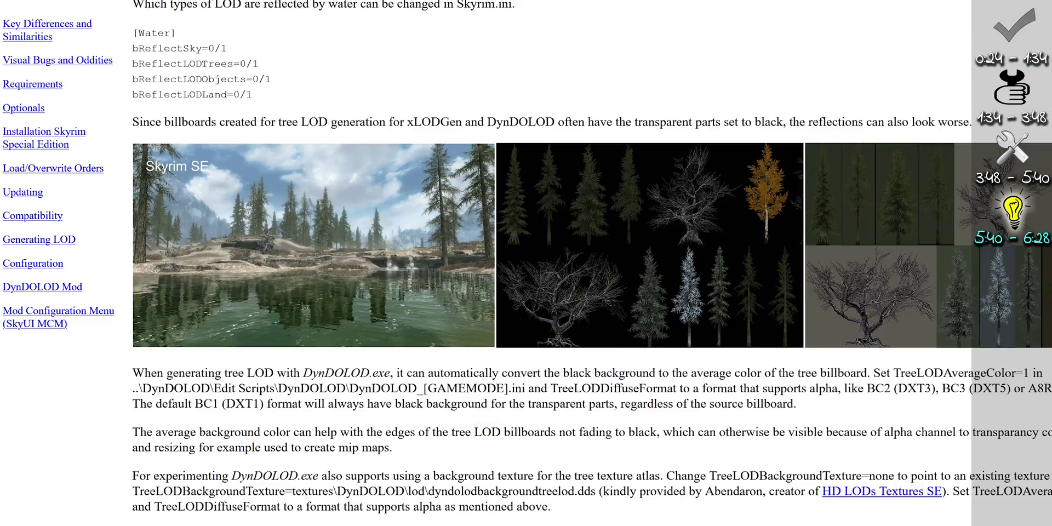